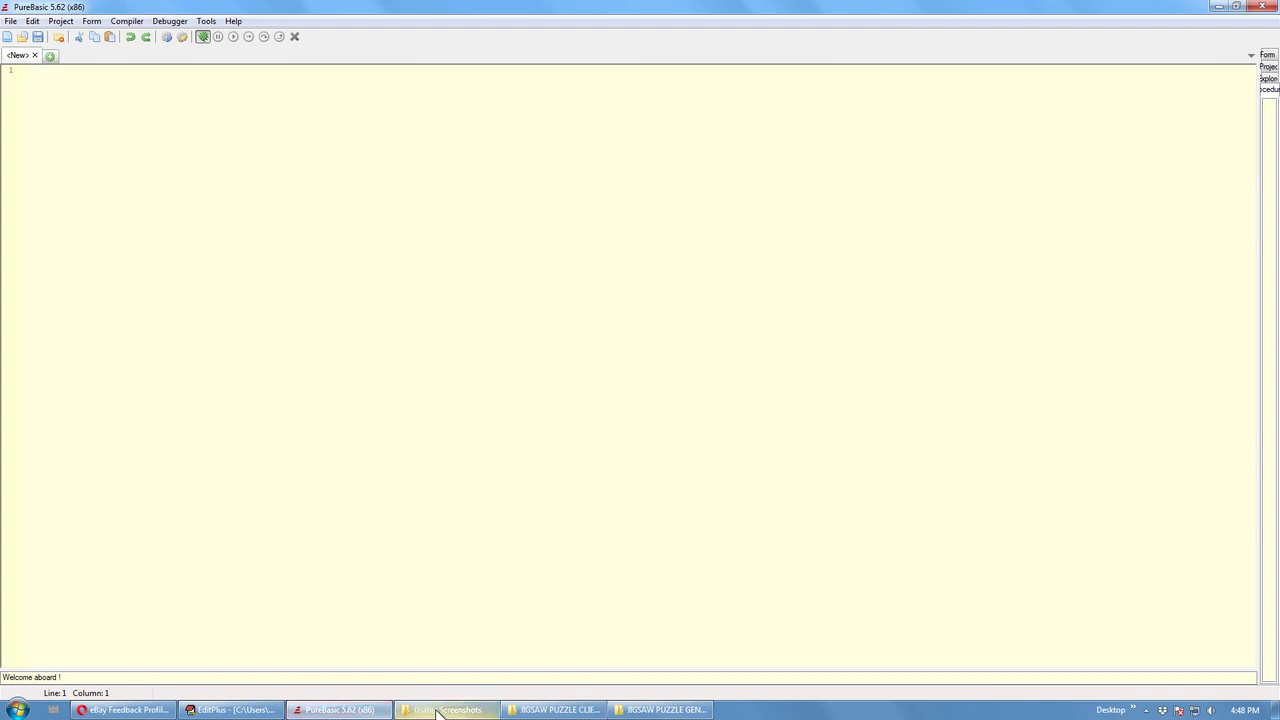
pyautogui.moveTo(340, 709)
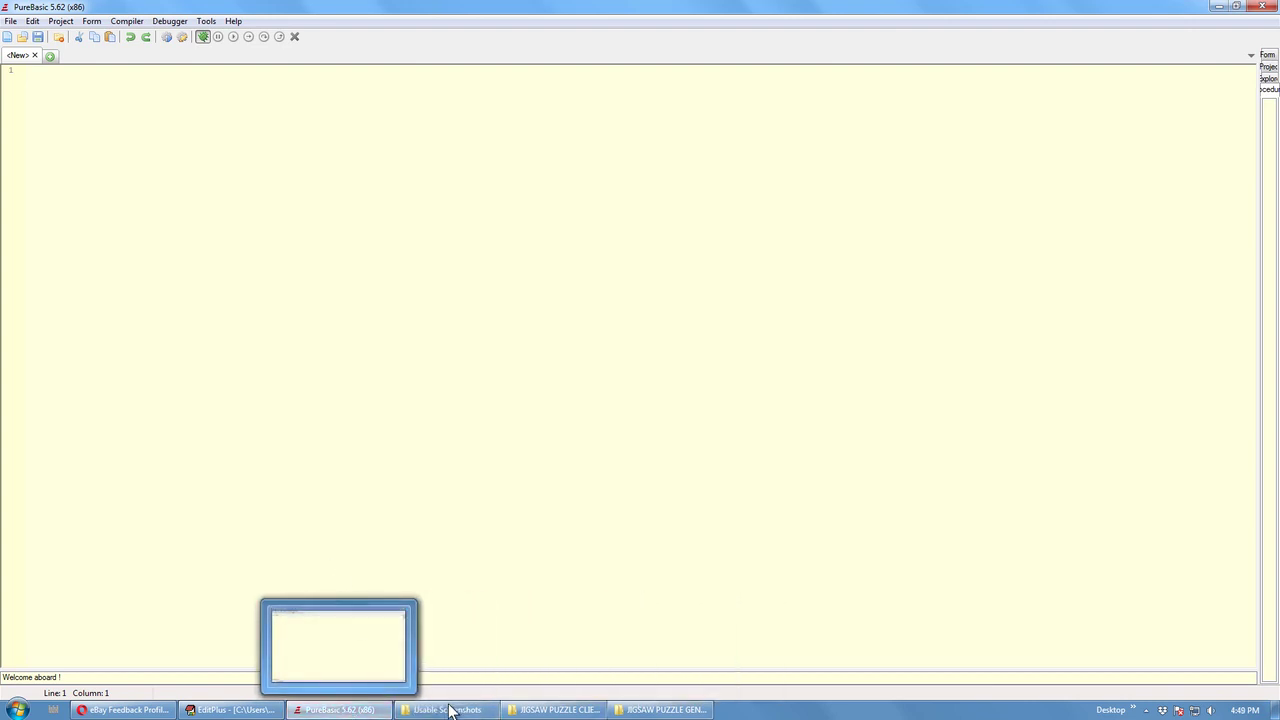
pyautogui.moveTo(443, 712)
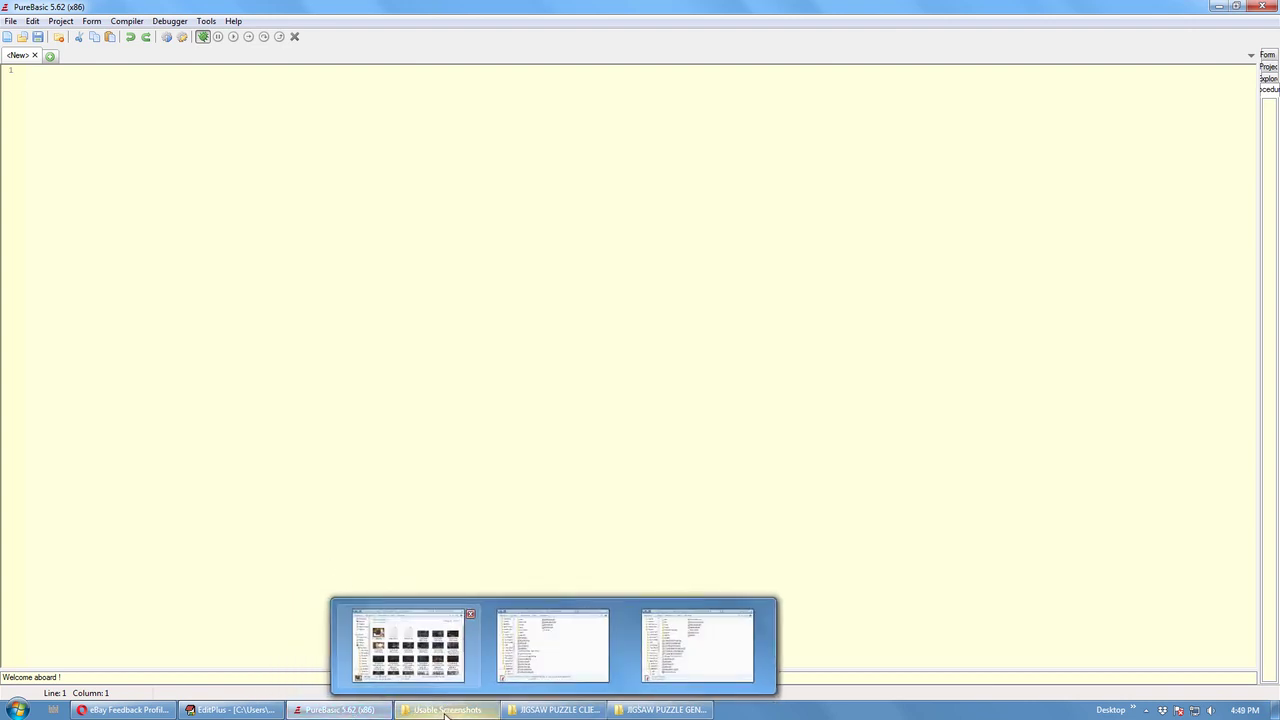
pyautogui.click(652, 712)
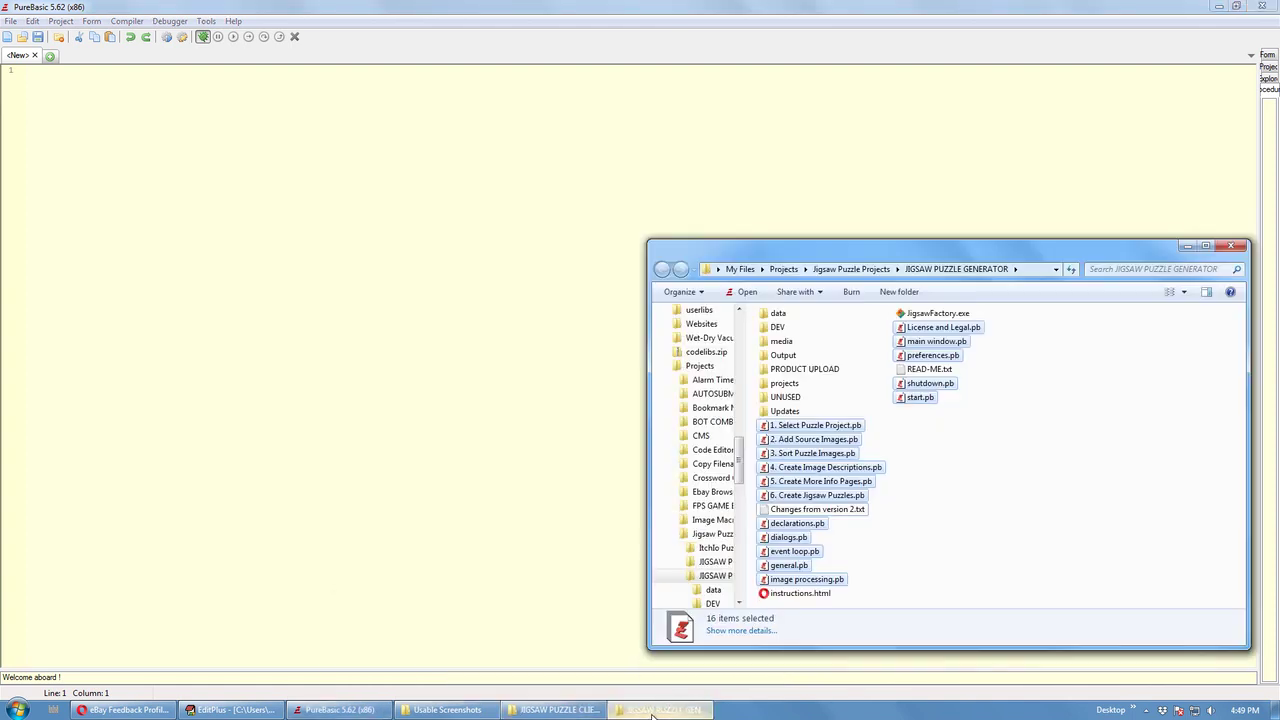
pyautogui.click(652, 712)
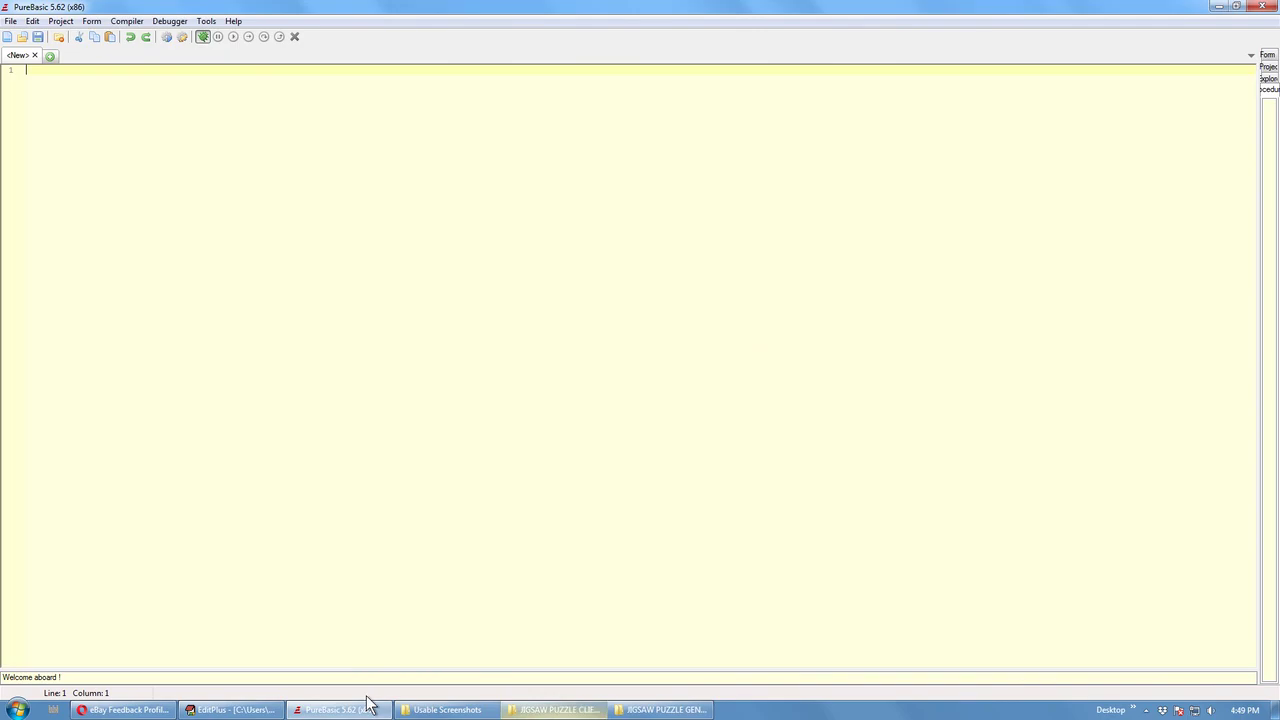
pyautogui.click(104, 712)
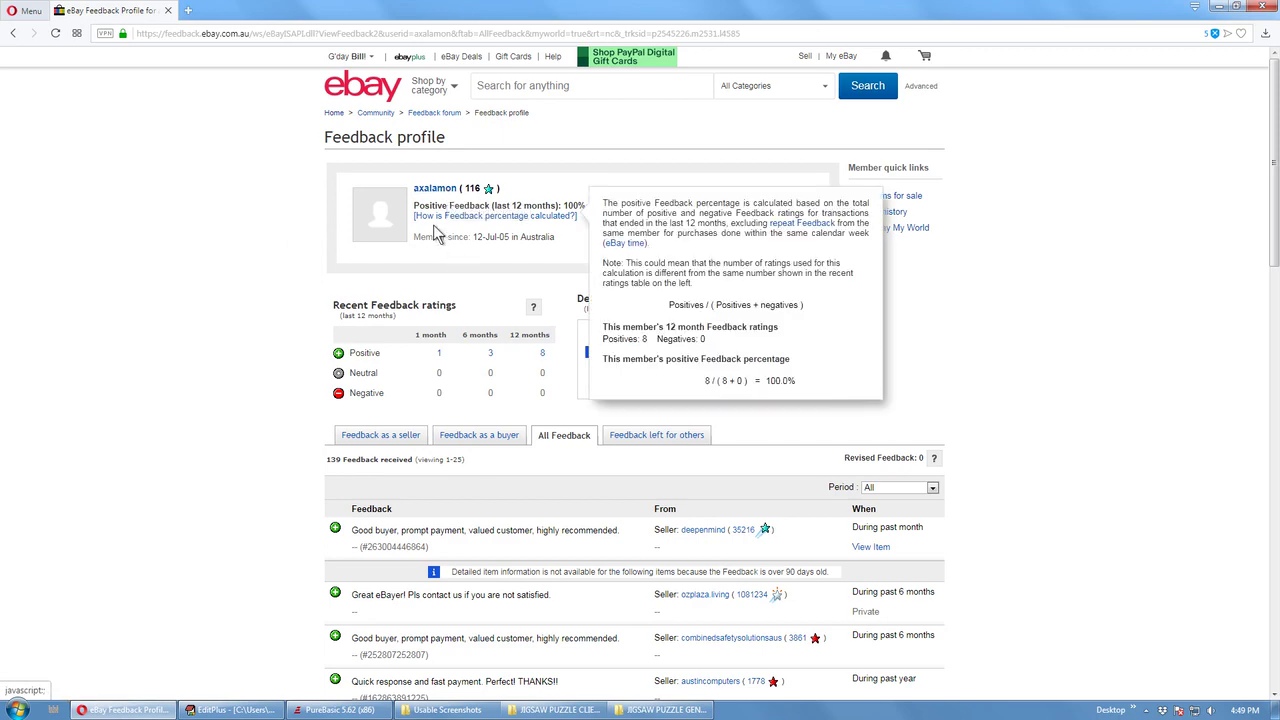
pyautogui.click(135, 703)
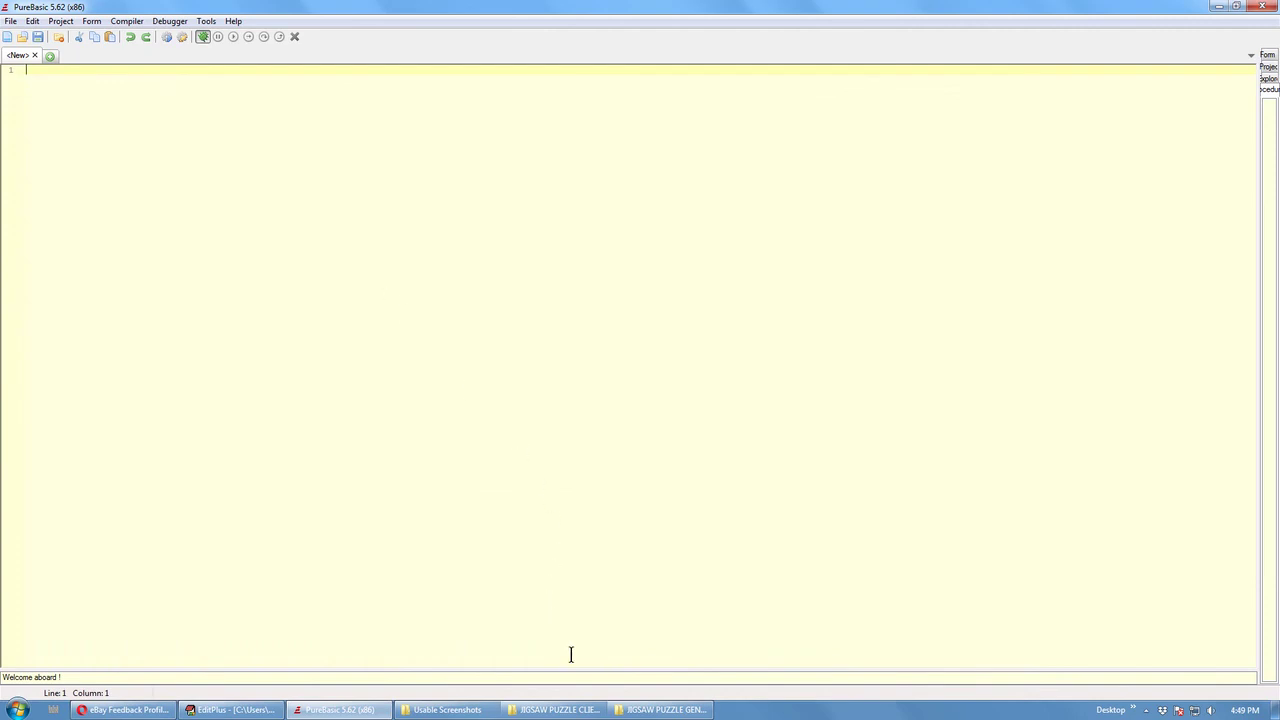
# Open the selected source files from the JIGSAW PUZZLE CLIENT folder in PureBasic, and compile and run ## start.pb
pyautogui.click(558, 709)
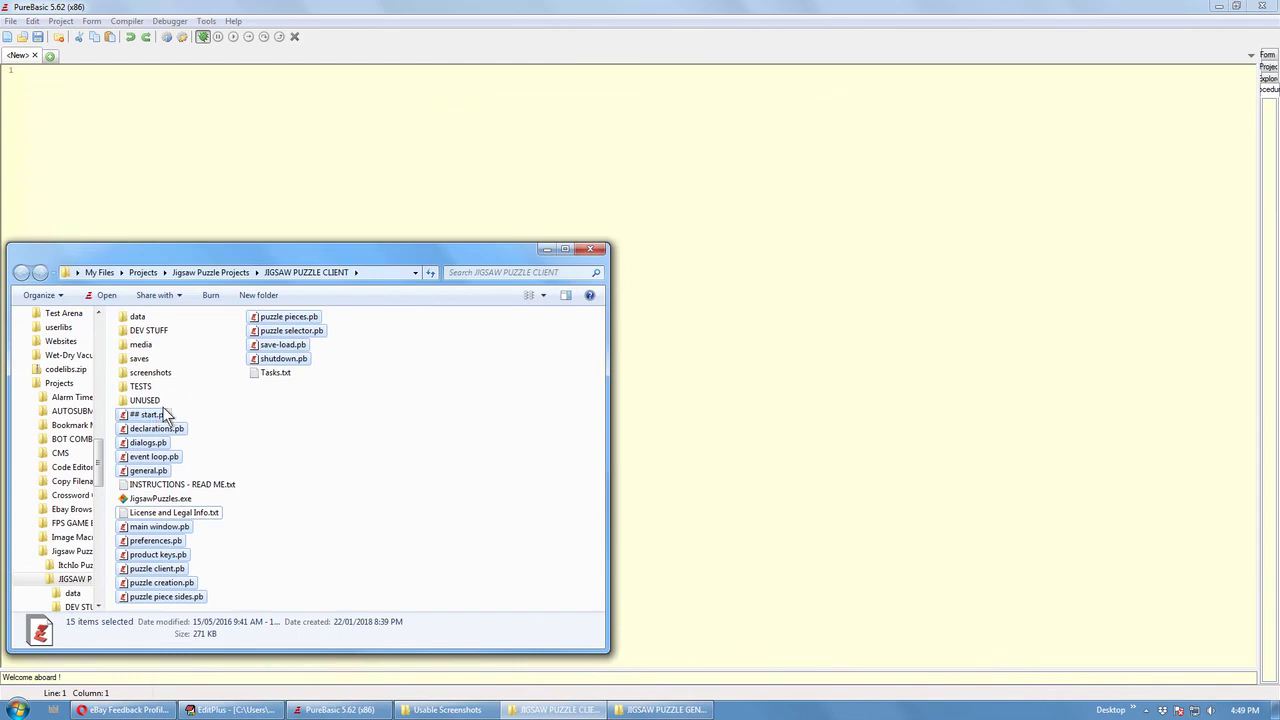
pyautogui.moveTo(152, 424); pyautogui.dragTo(166, 191)
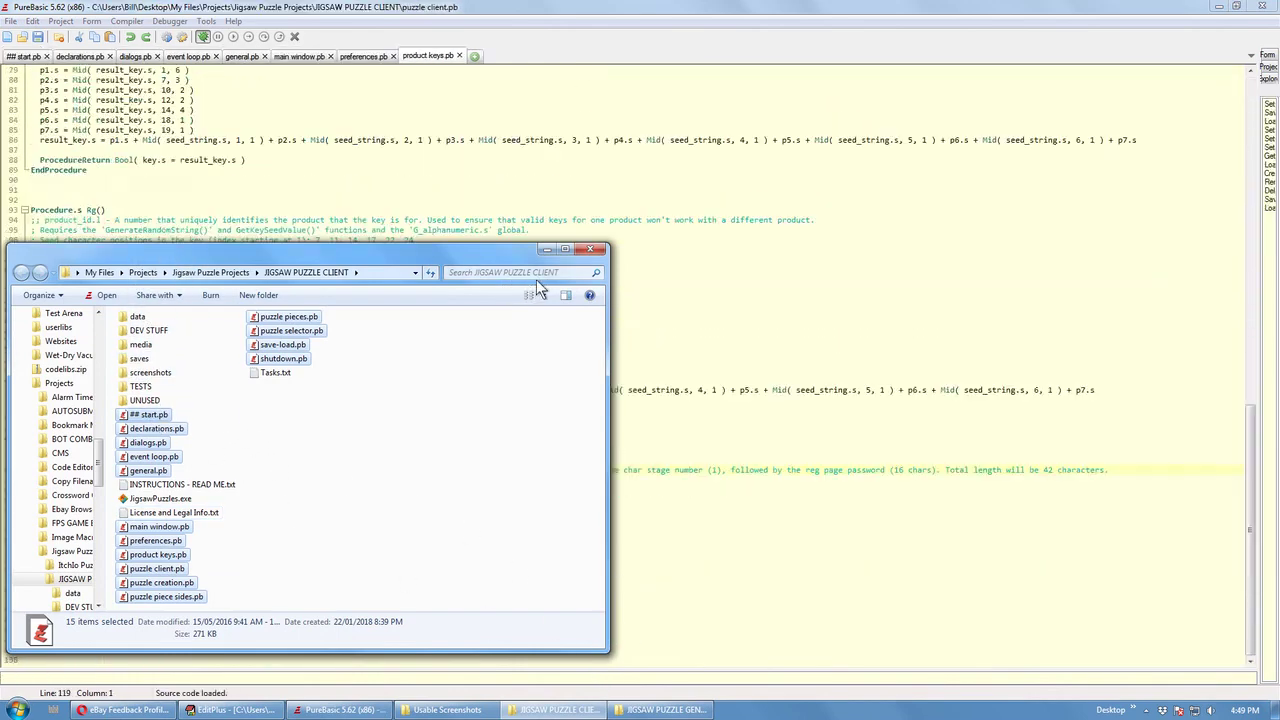
pyautogui.click(546, 250)
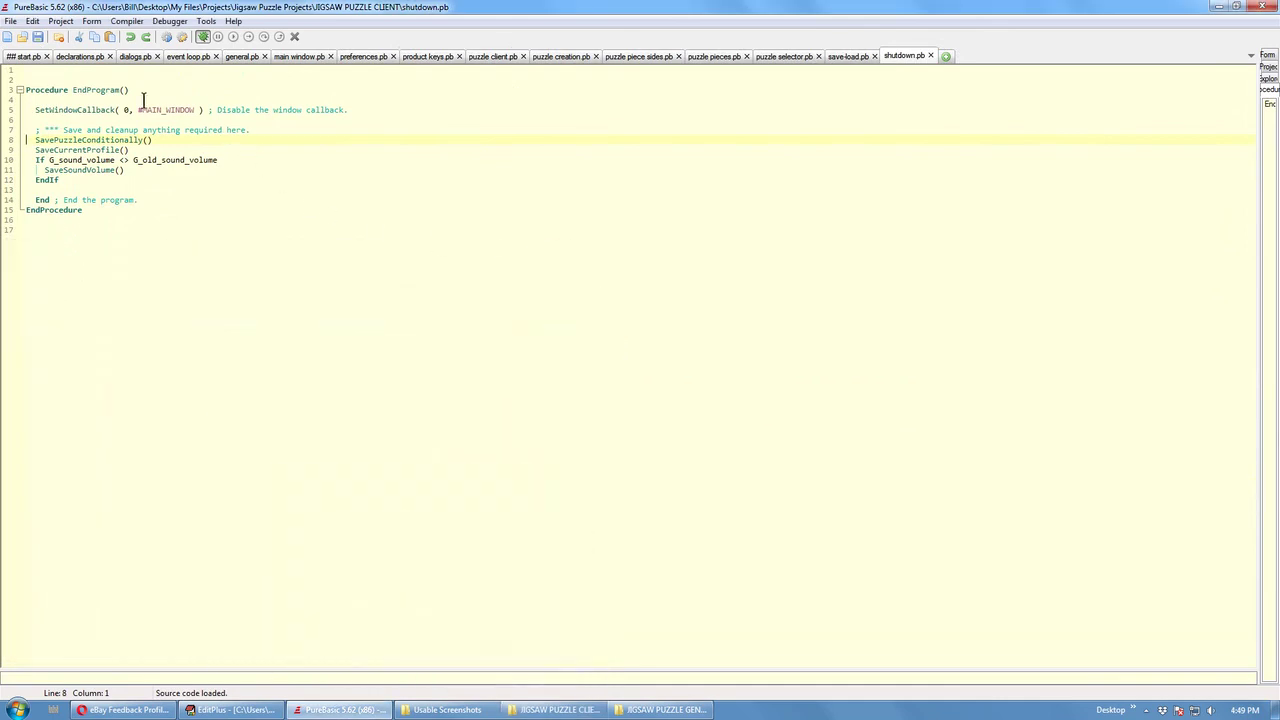
pyautogui.click(24, 57)
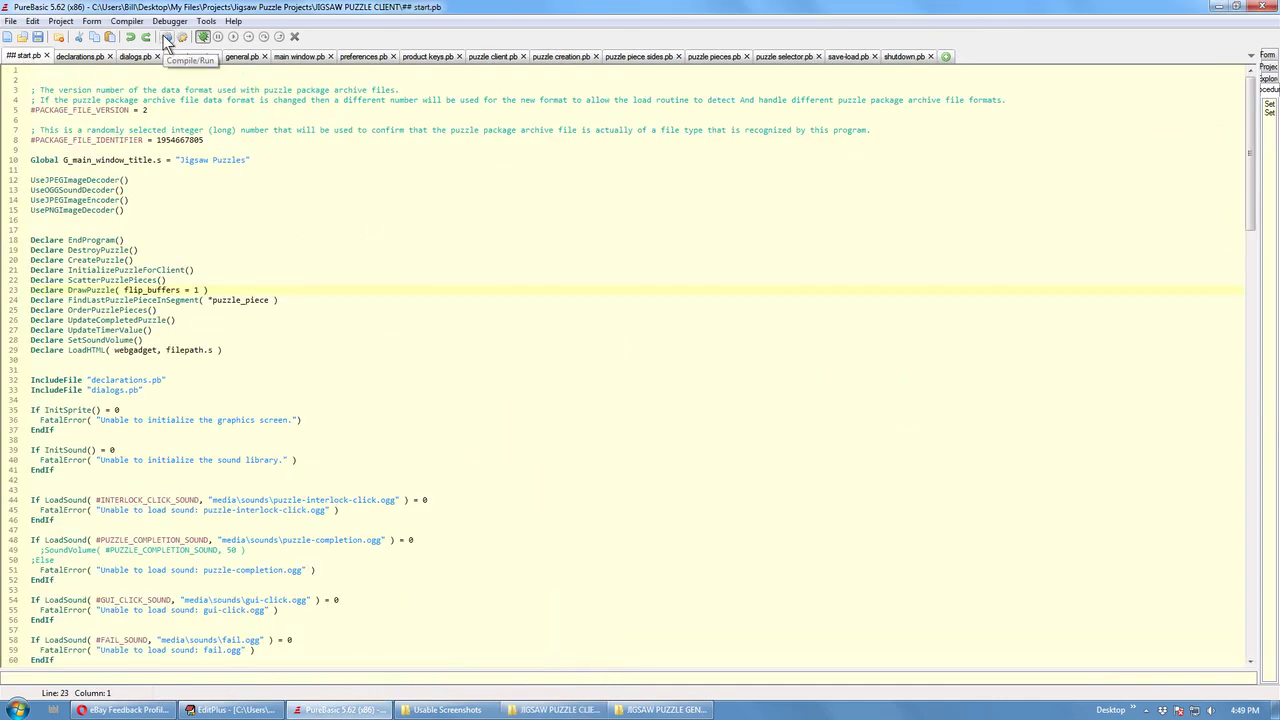
pyautogui.click(167, 40)
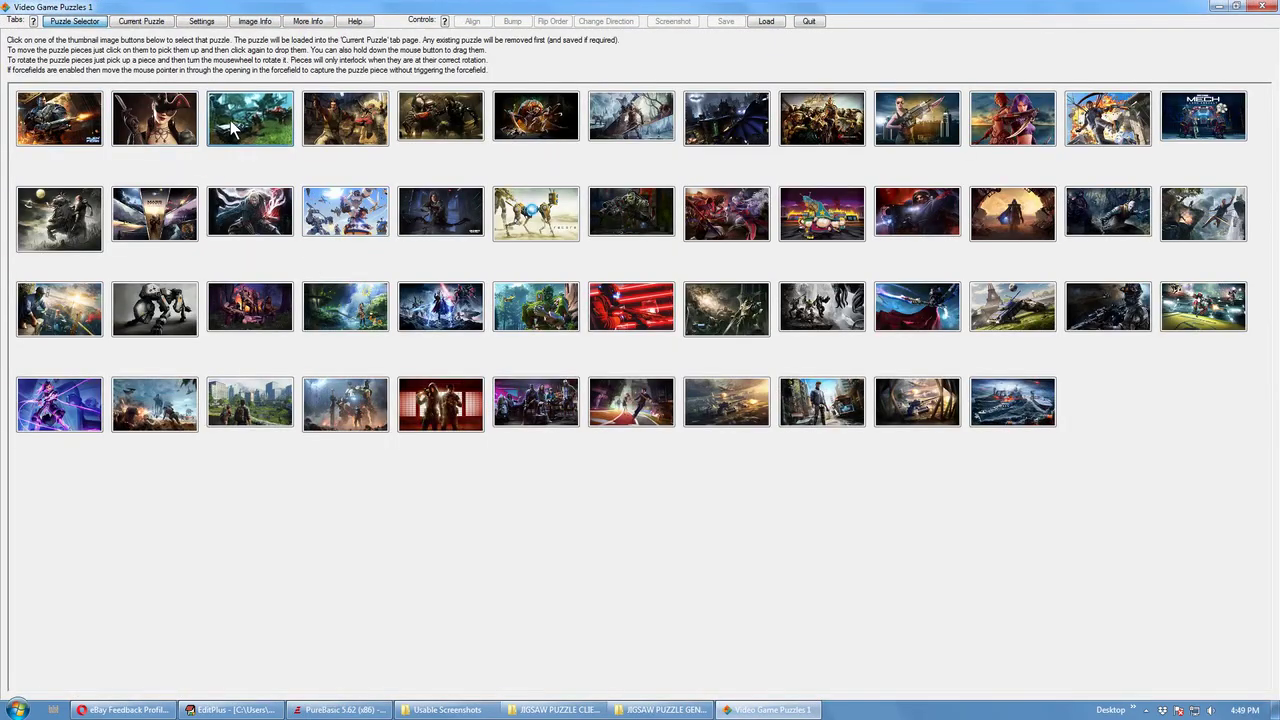
# Load the green jungle puzzle and disable dynamic movement, dynamic rotation, forcefields, perimeter clearing, the background image, save-file auto-deletion and the time limit
pyautogui.click(232, 127)
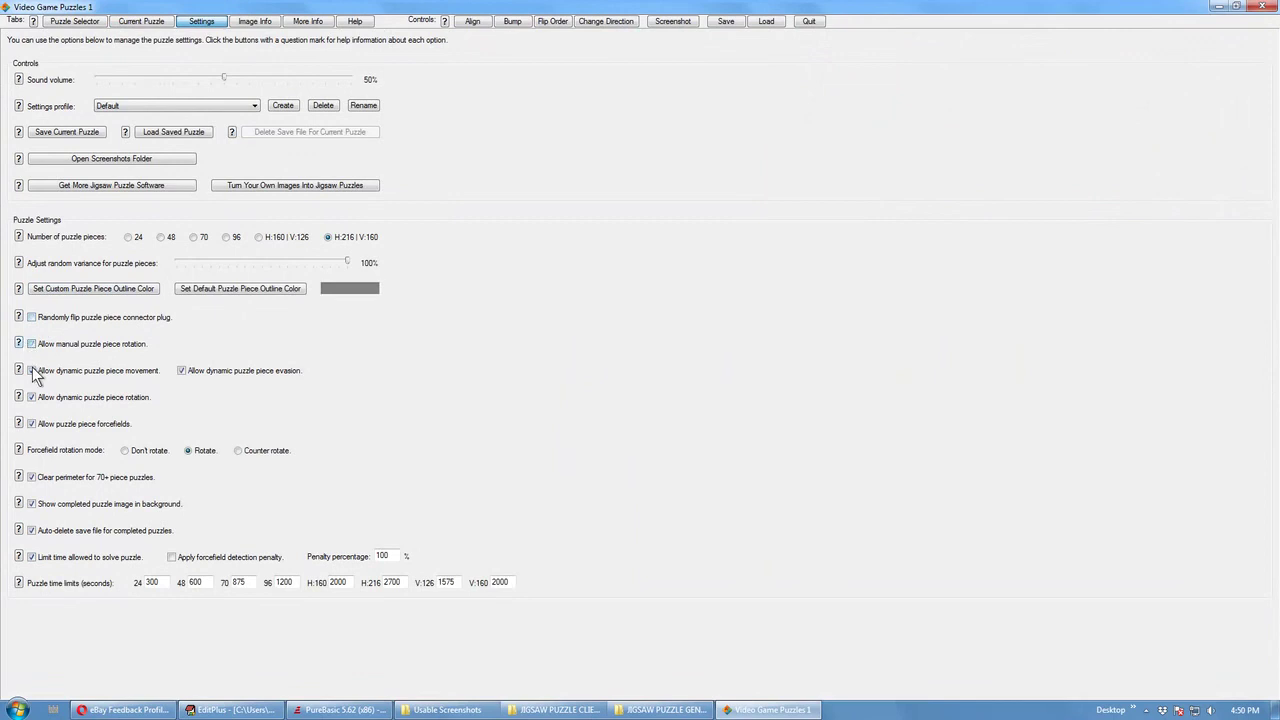
pyautogui.click(31, 371)
pyautogui.click(31, 397)
pyautogui.click(31, 424)
pyautogui.click(31, 477)
pyautogui.click(31, 504)
pyautogui.click(31, 531)
# Return to the puzzle selection and load the puzzle of the woman in the pirate hat
pyautogui.click(141, 21)
pyautogui.click(75, 21)
pyautogui.click(170, 117)
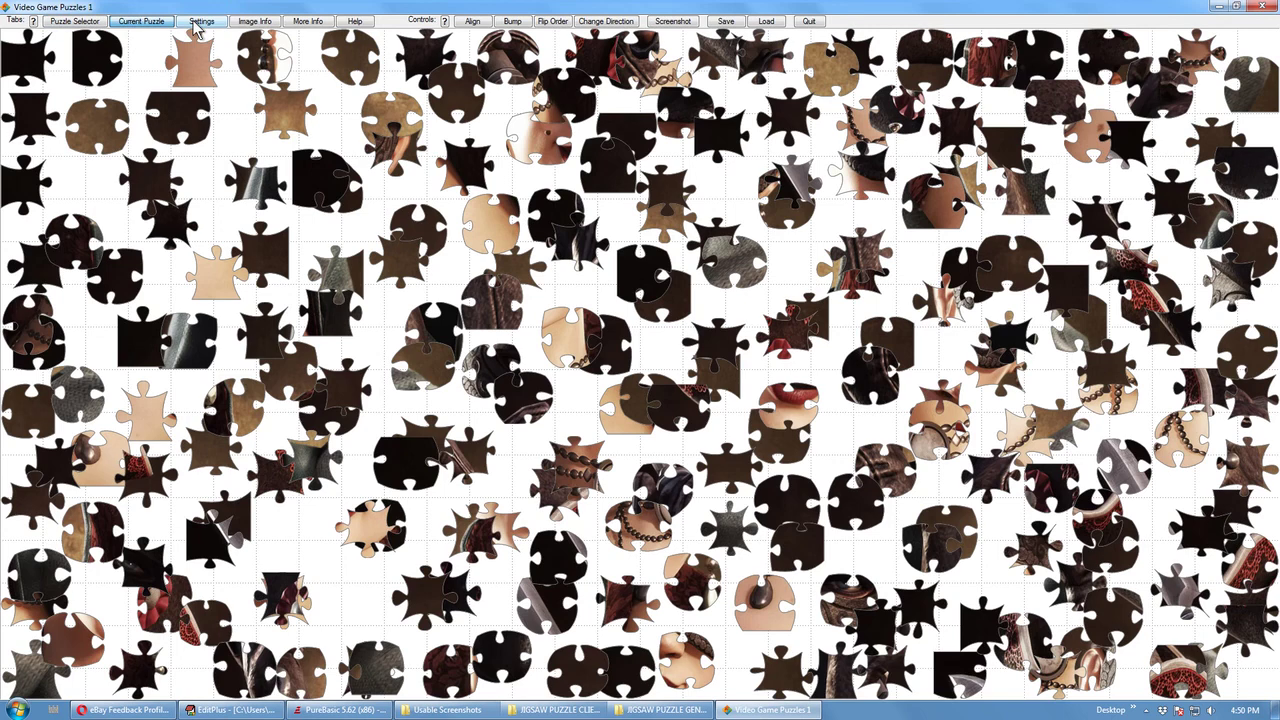
# Set the number of puzzle pieces to 24 and load the green jungle puzzle
pyautogui.click(198, 24)
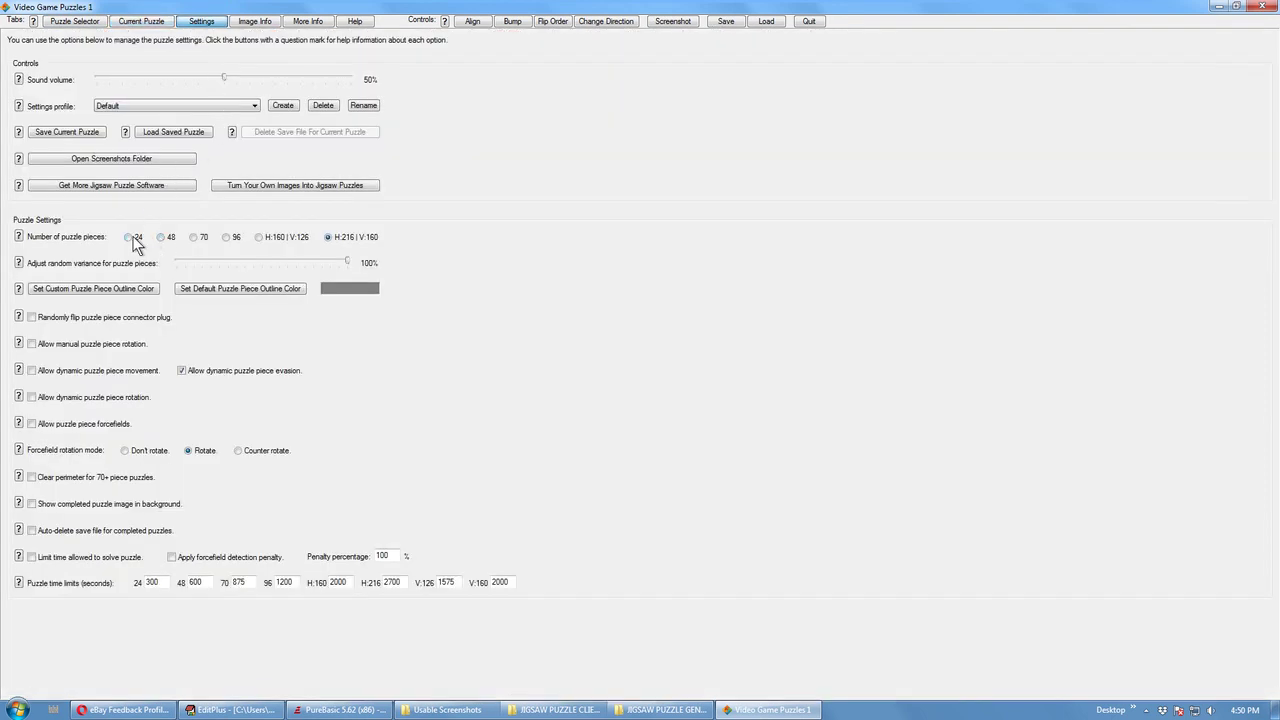
pyautogui.click(82, 22)
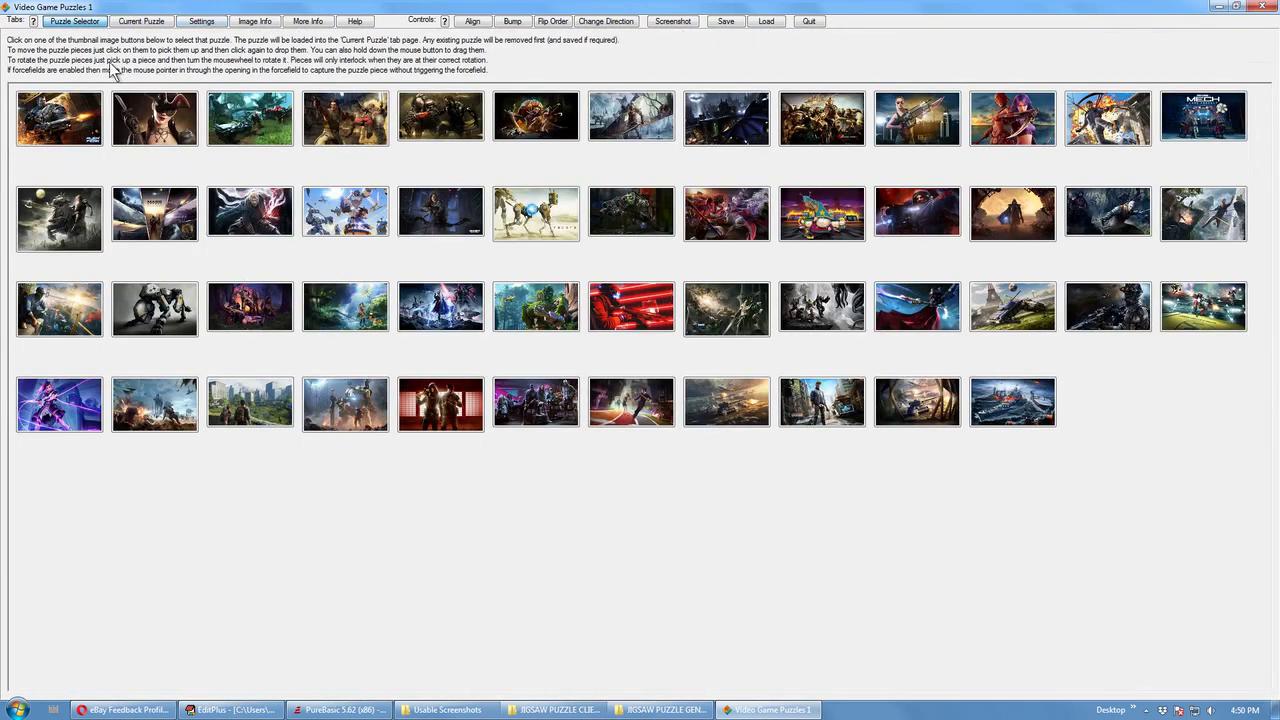
pyautogui.click(237, 118)
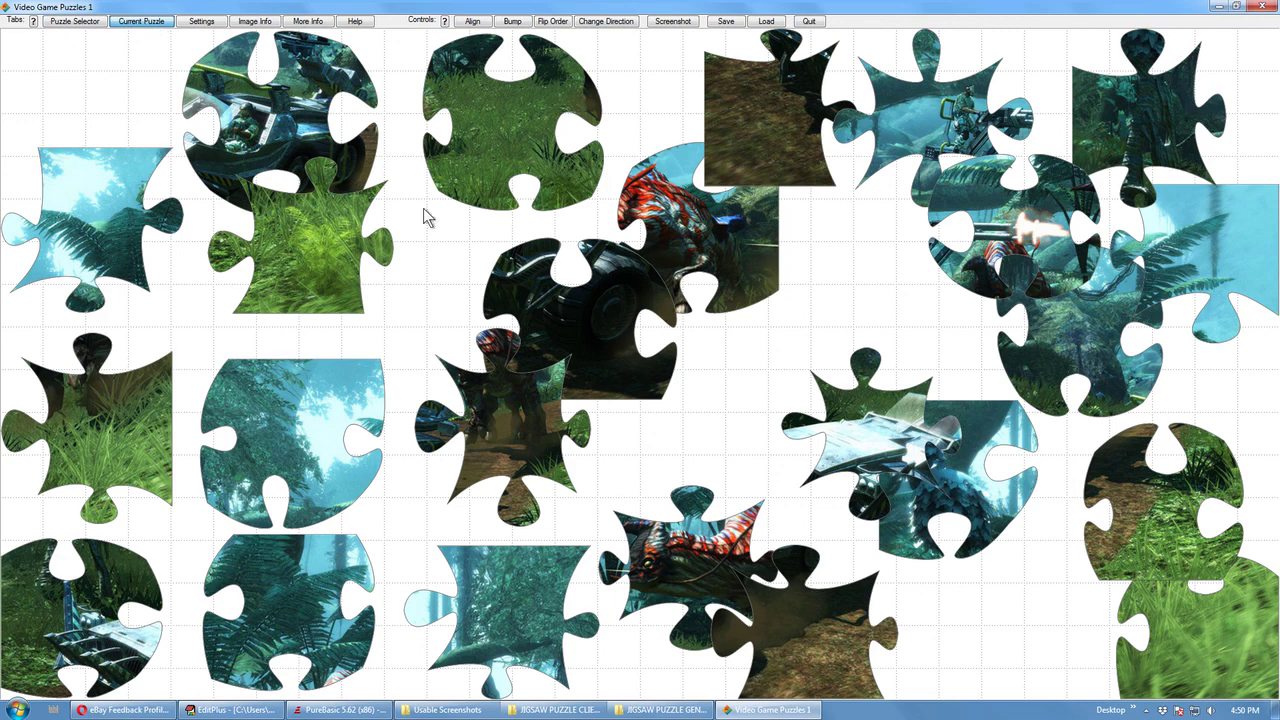
# Move loose pieces around the board and join three sky and foliage pieces of the puzzle's upper edge
pyautogui.moveTo(482, 150); pyautogui.dragTo(478, 247)
pyautogui.moveTo(280, 425); pyautogui.dragTo(292, 221)
pyautogui.moveTo(102, 231); pyautogui.dragTo(387, 190)
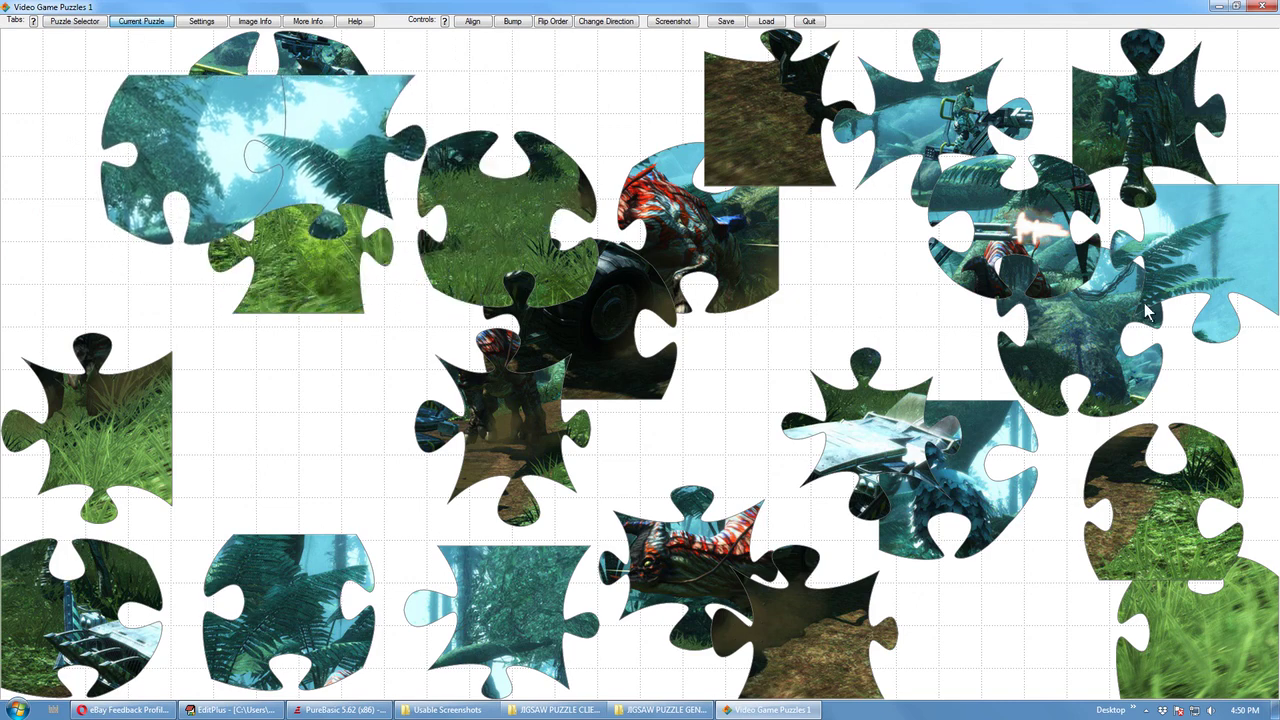
pyautogui.moveTo(1147, 313); pyautogui.dragTo(947, 240)
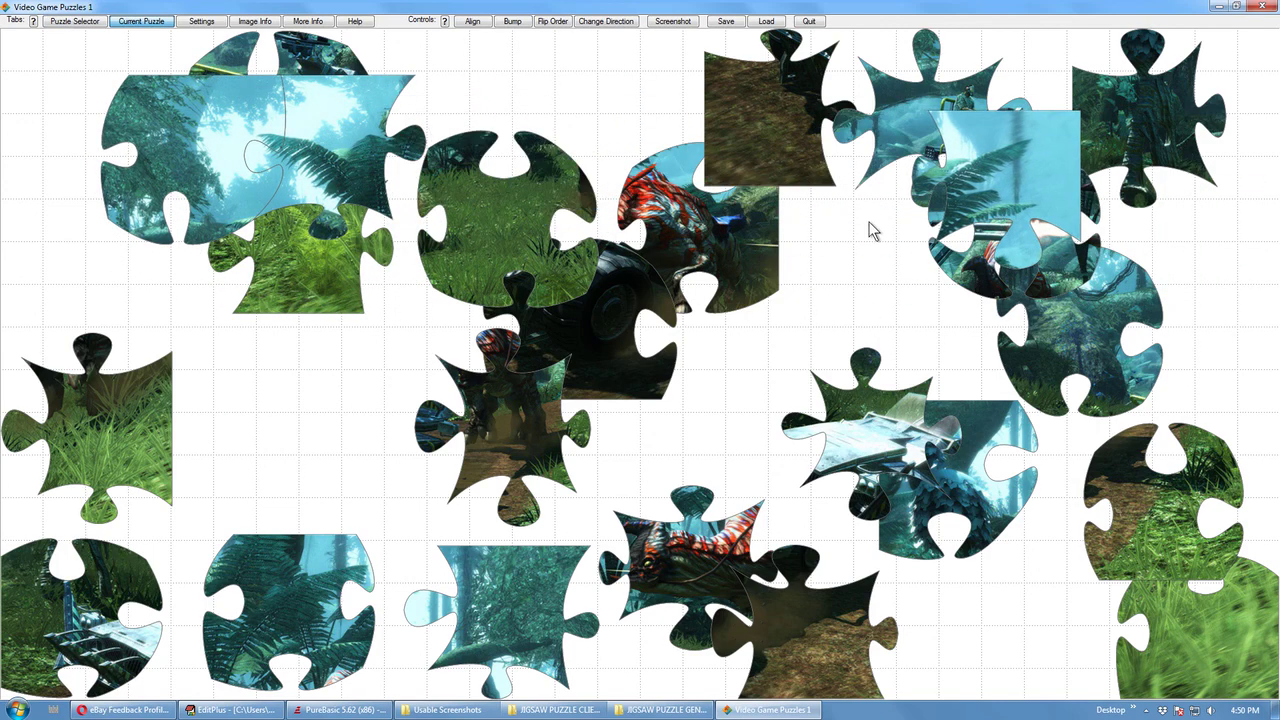
pyautogui.moveTo(506, 606); pyautogui.dragTo(72, 165)
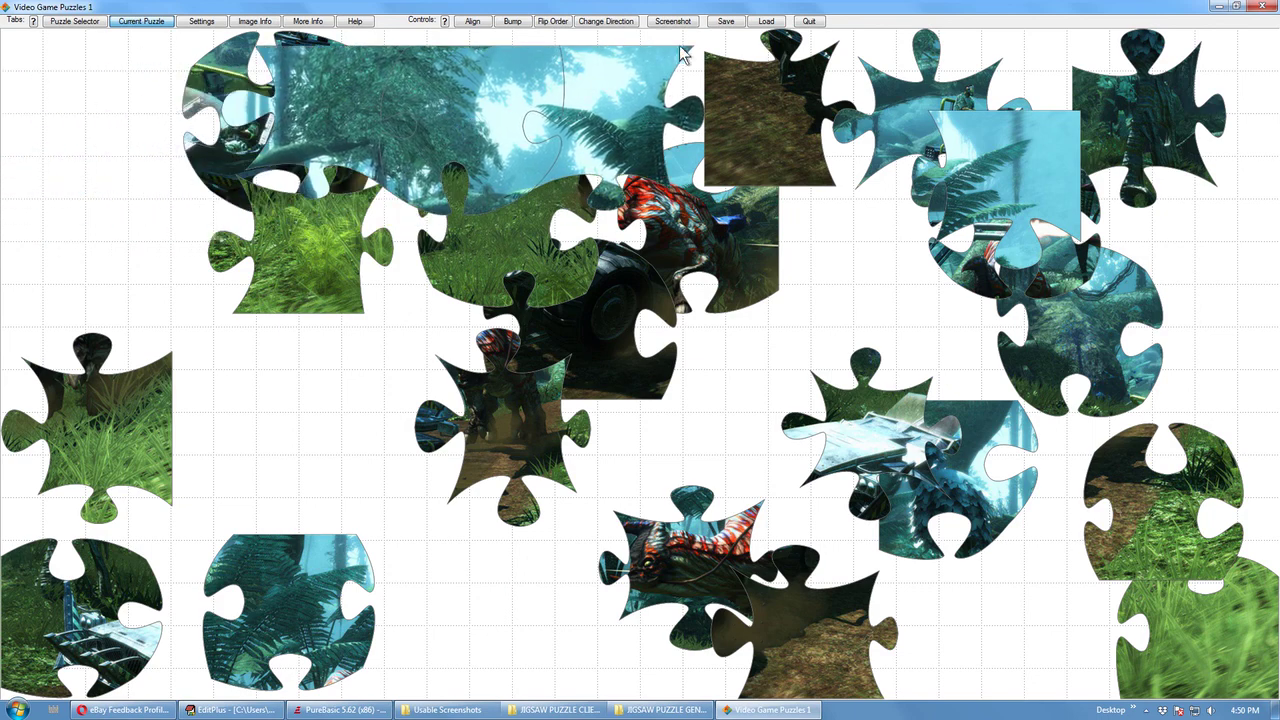
# Quit the running puzzle program and close all the client source files in PureBasic
pyautogui.click(810, 21)
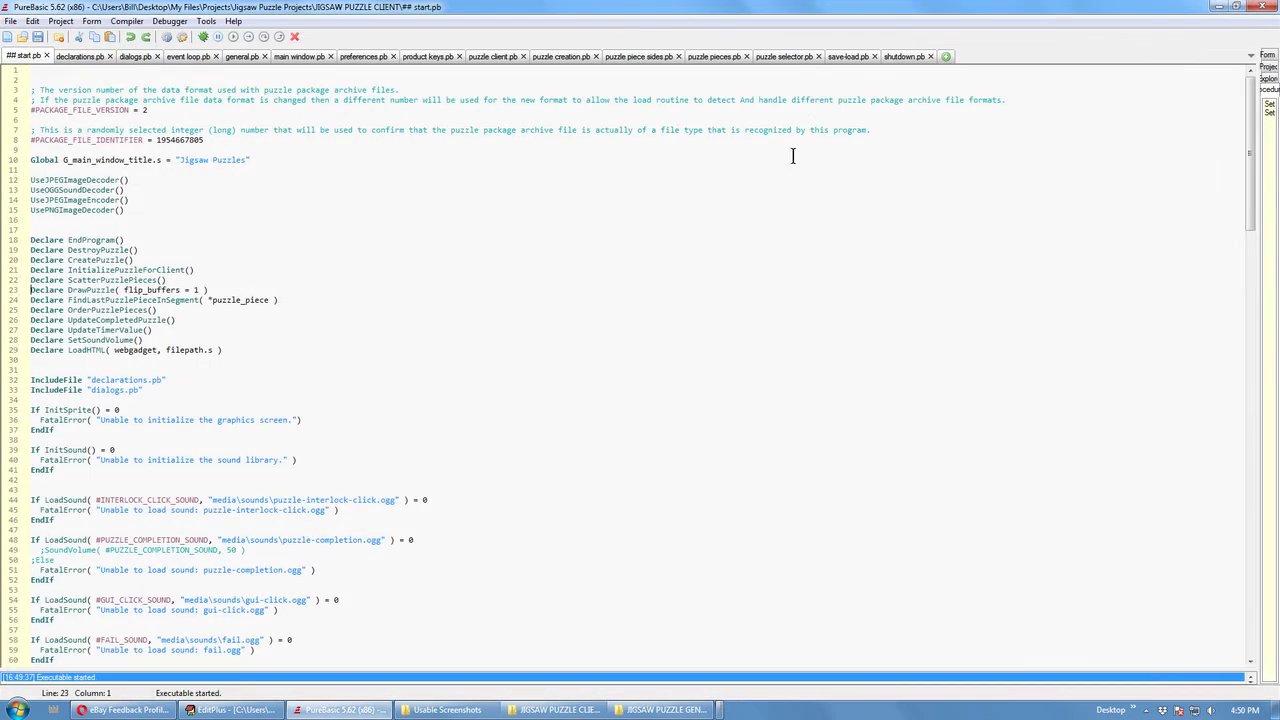
pyautogui.click(10, 21)
pyautogui.click(40, 134)
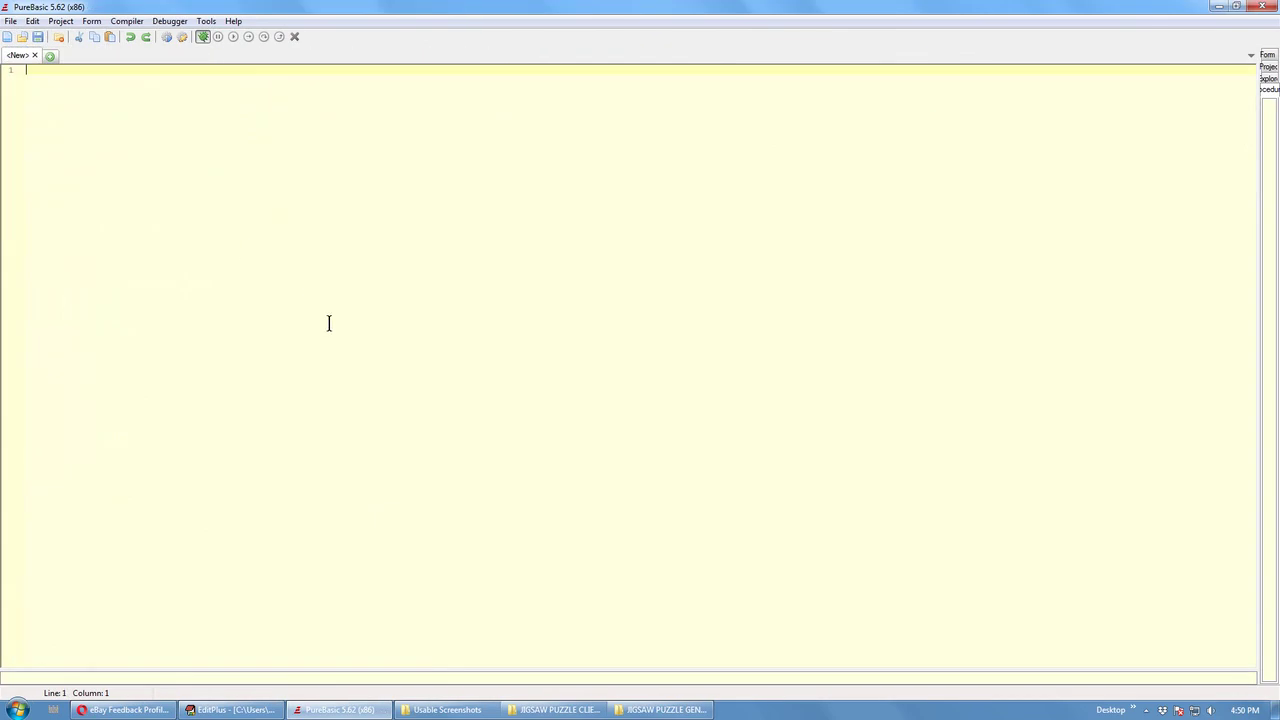
# Open the selected source files from the JIGSAW PUZZLE GENERATOR folder in PureBasic, and compile and run start.pb
pyautogui.click(660, 709)
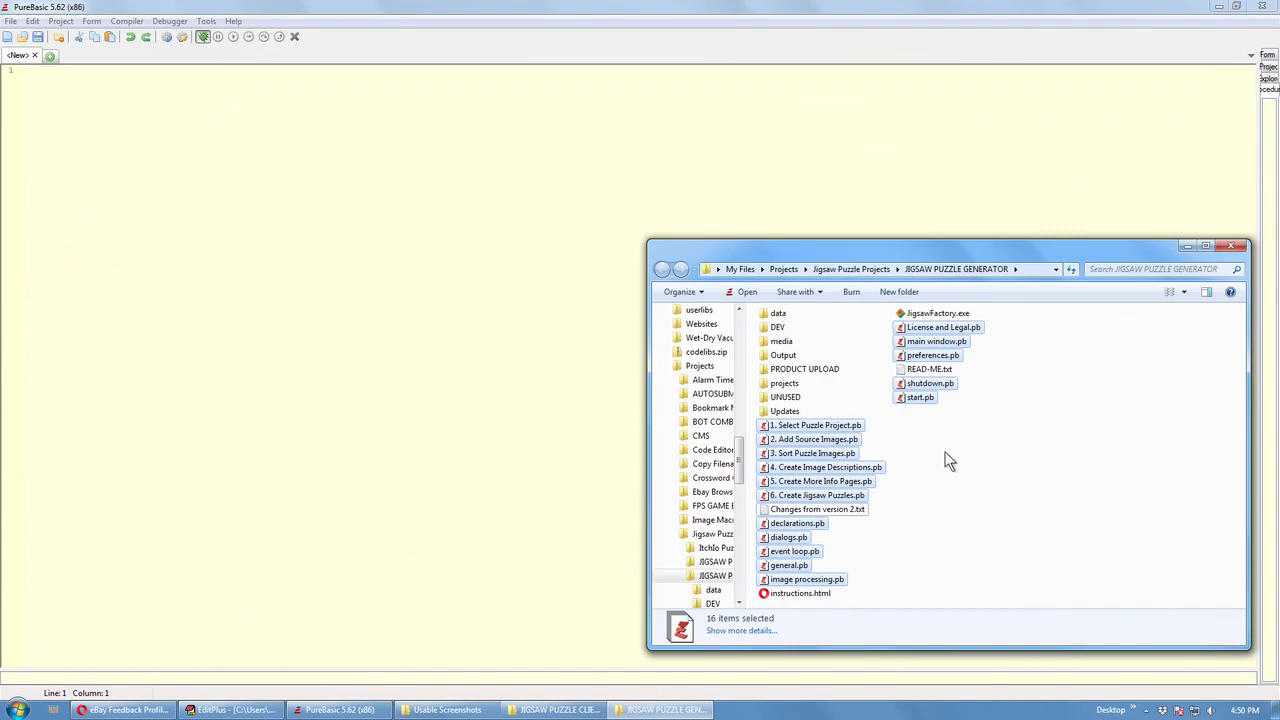
pyautogui.moveTo(923, 402); pyautogui.dragTo(250, 251)
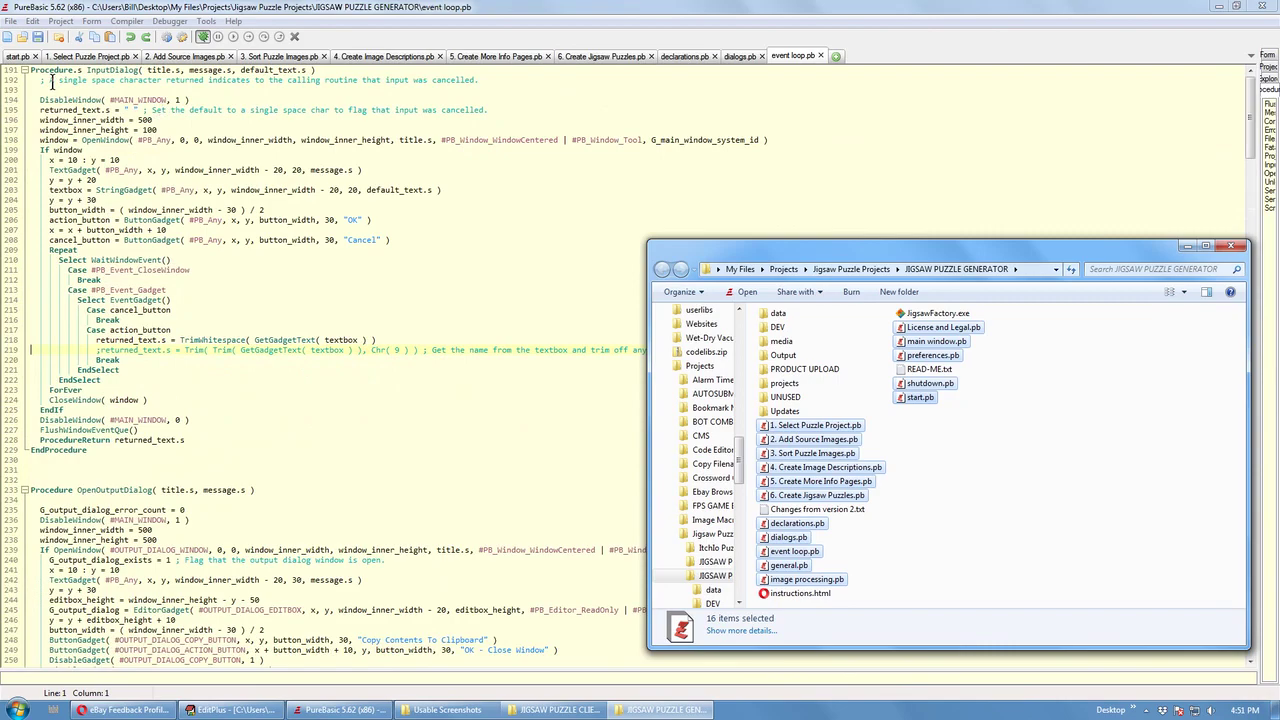
pyautogui.click(19, 57)
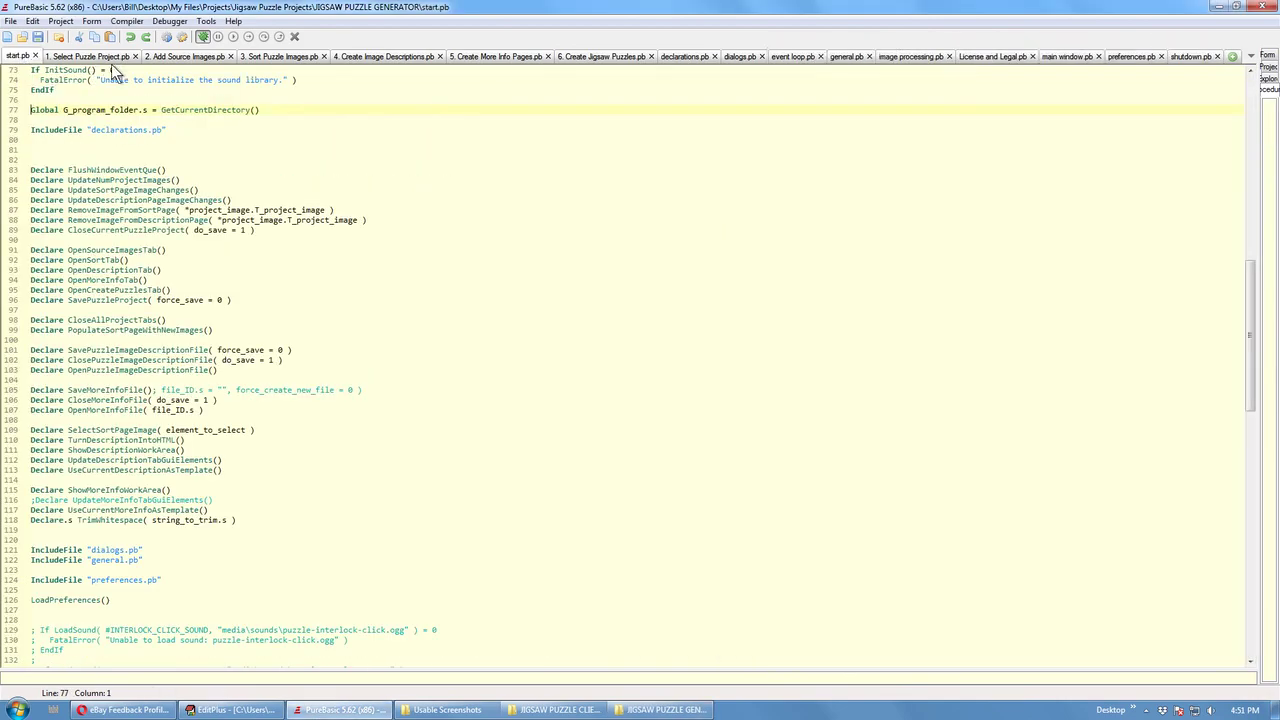
pyautogui.click(167, 39)
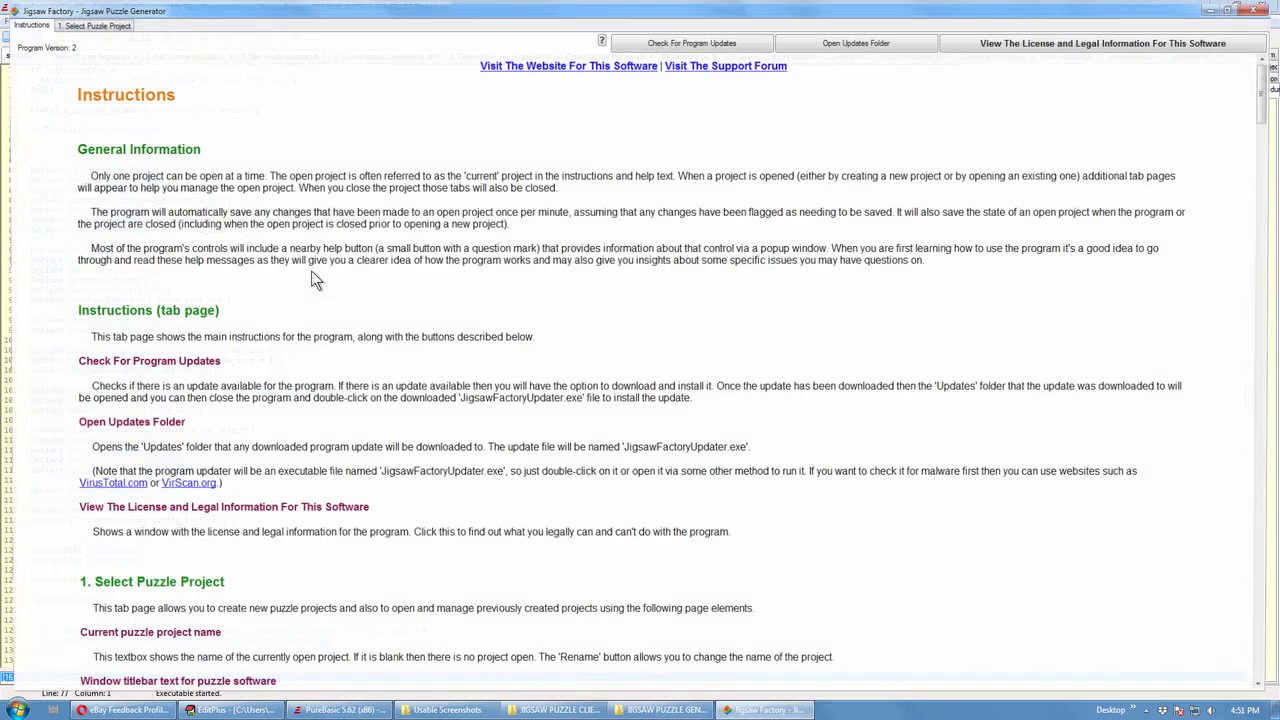
# Create a new puzzle project named "Test 2" and open its window titlebar text for editing
pyautogui.click(97, 22)
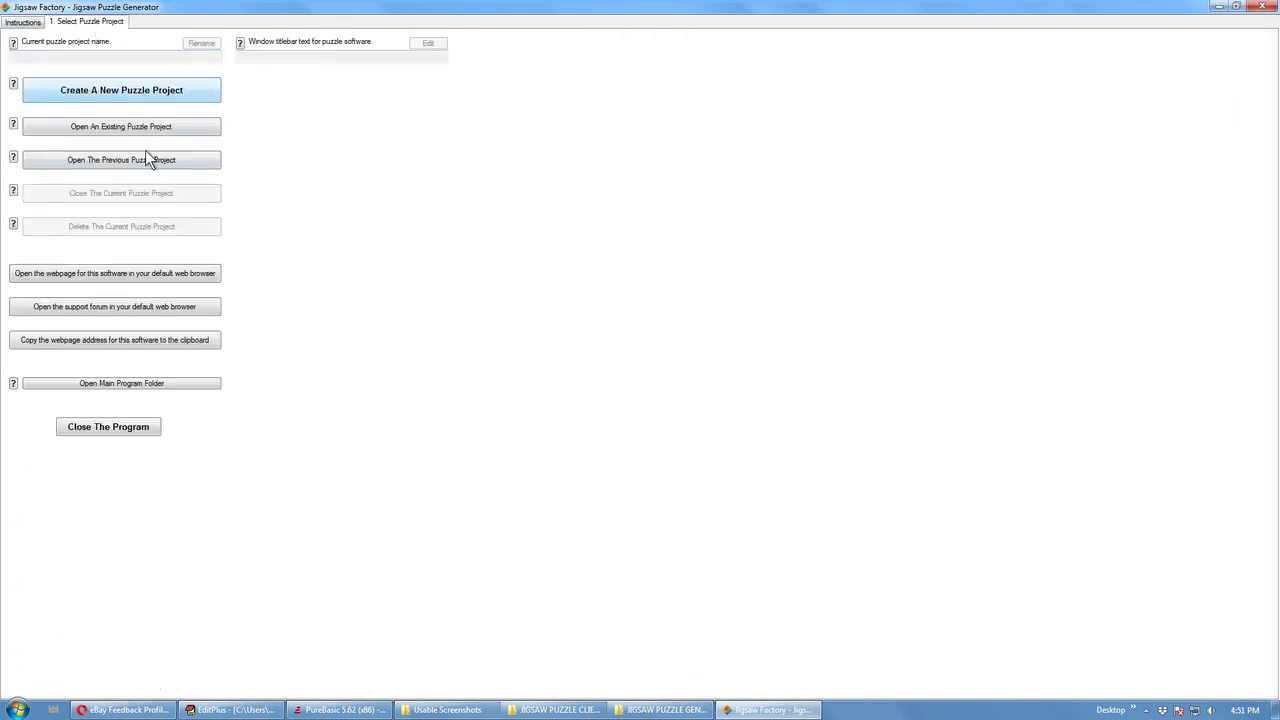
pyautogui.click(143, 88)
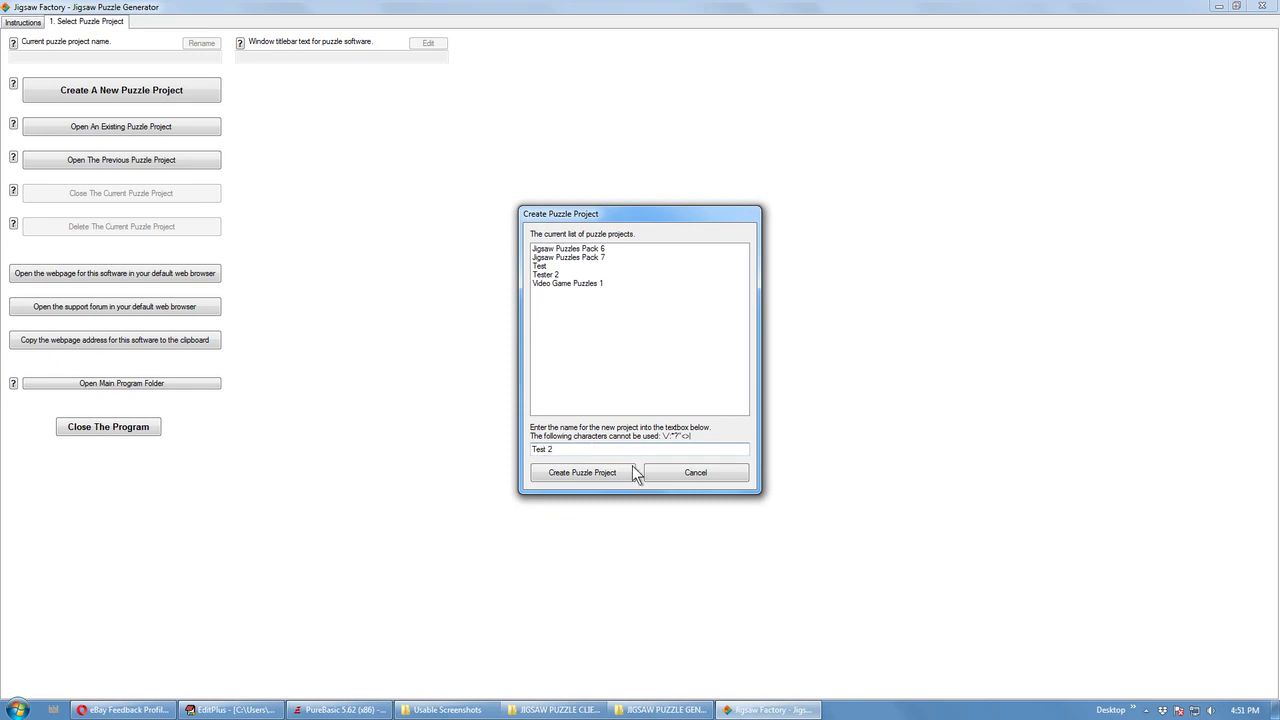
pyautogui.click(598, 473)
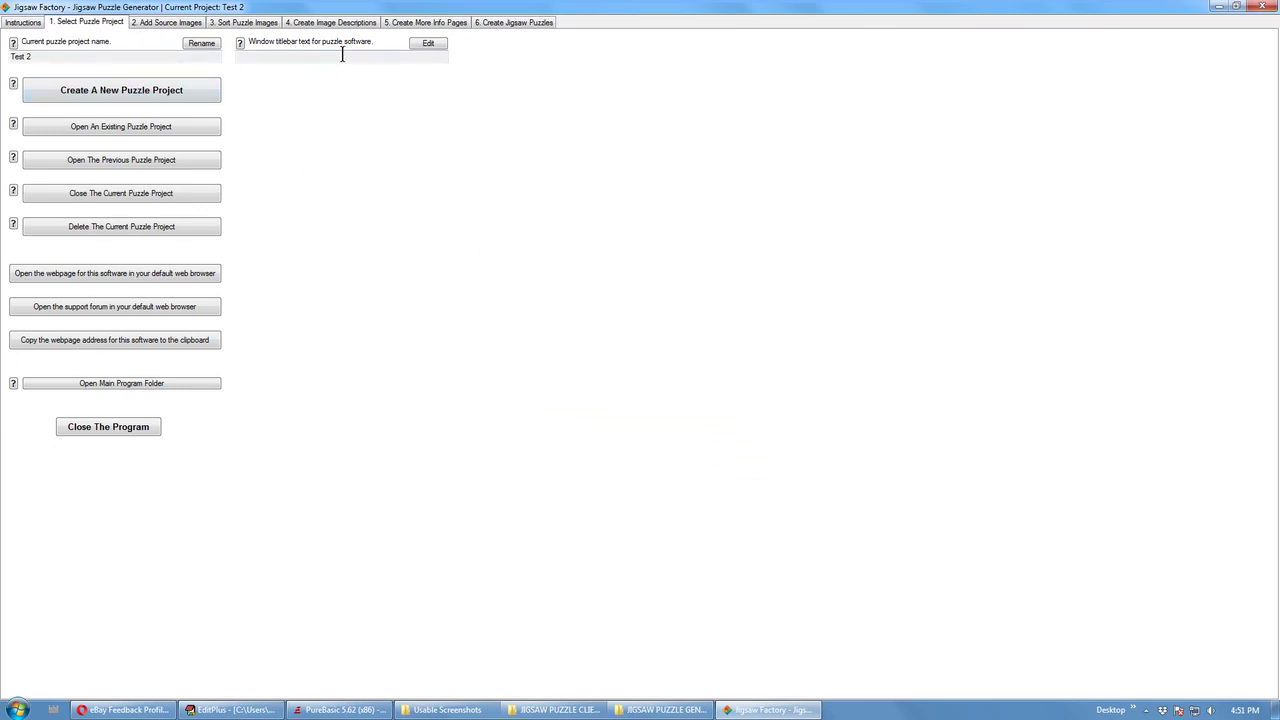
pyautogui.click(430, 44)
pyautogui.click(701, 376)
# Add the 28 Tomb Raider (2013) PNG screenshots from the Usable Screenshots folder to the project as source images
pyautogui.click(165, 24)
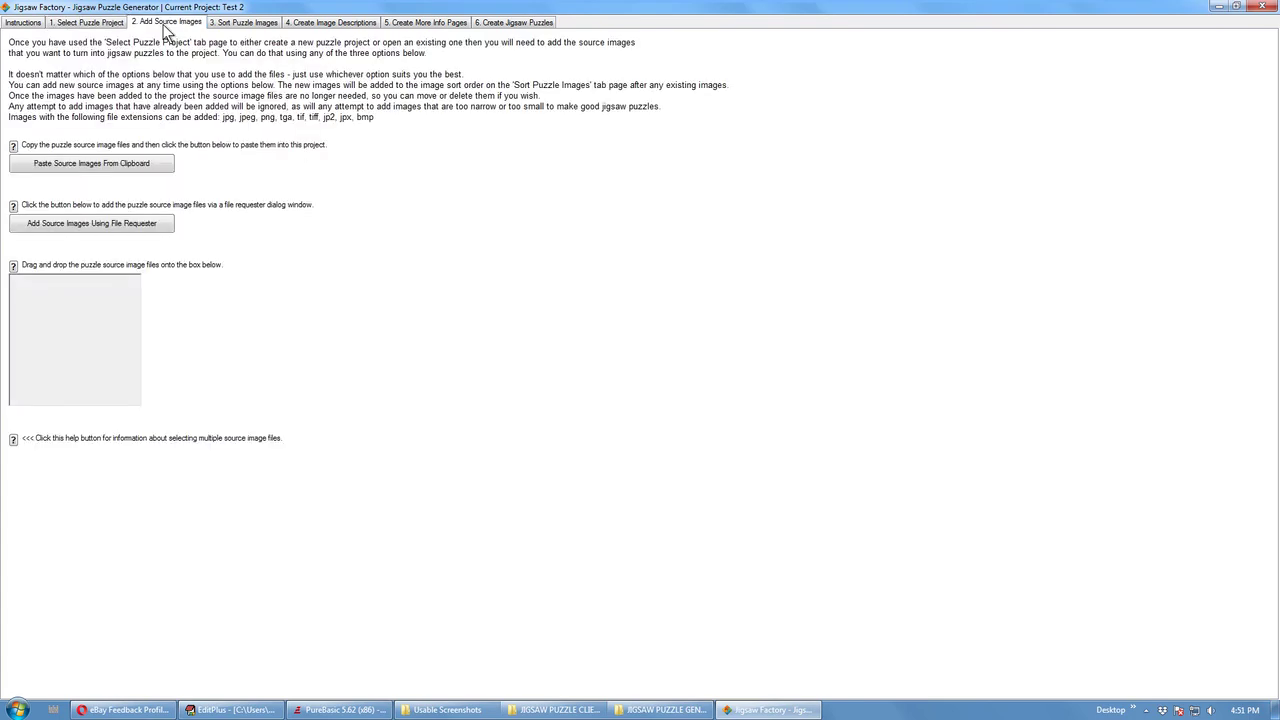
pyautogui.click(447, 710)
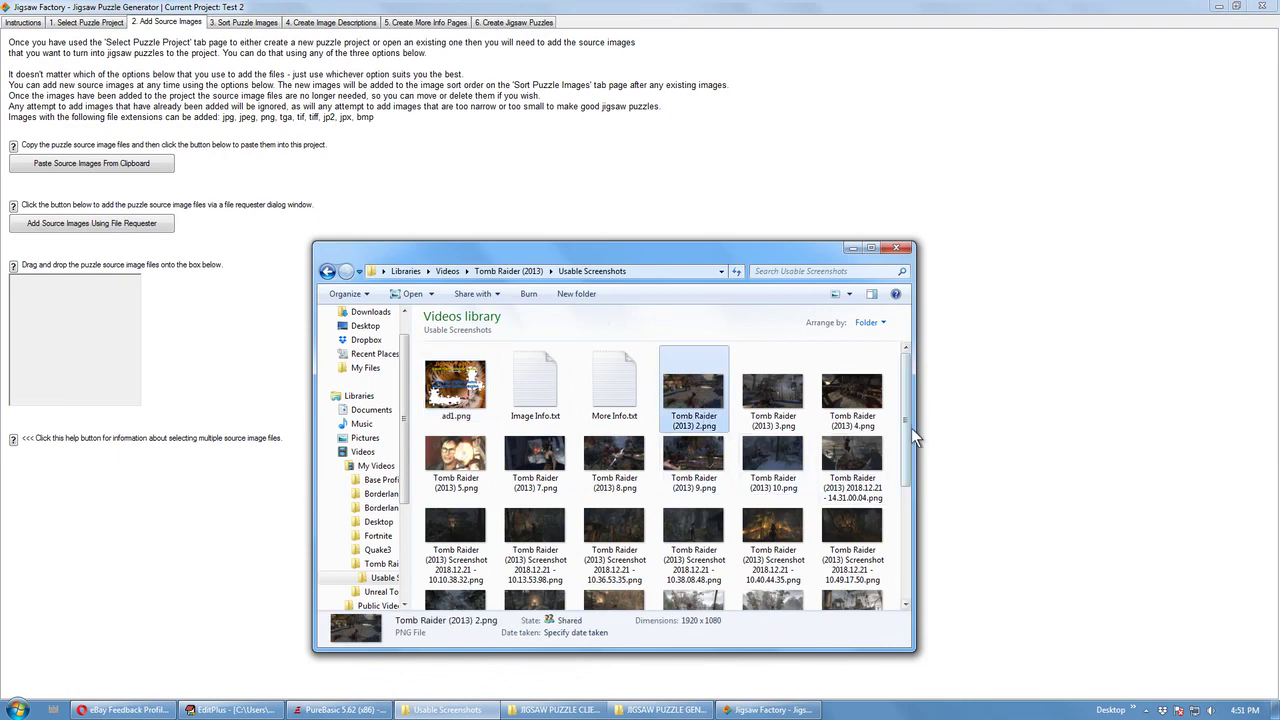
pyautogui.moveTo(908, 429); pyautogui.dragTo(919, 542)
pyautogui.keyDown('shift'); pyautogui.click(470, 555); pyautogui.keyUp('shift')
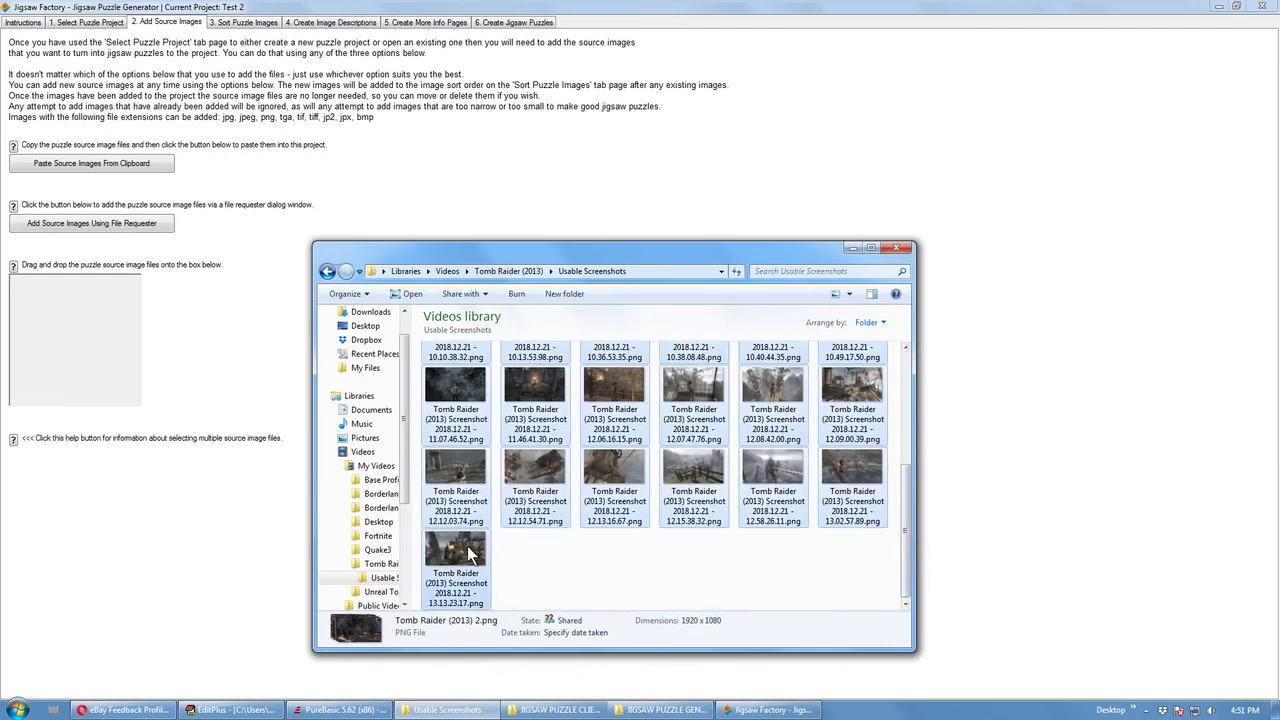
pyautogui.scroll(5, 808, 454)
pyautogui.moveTo(685, 390); pyautogui.dragTo(134, 312)
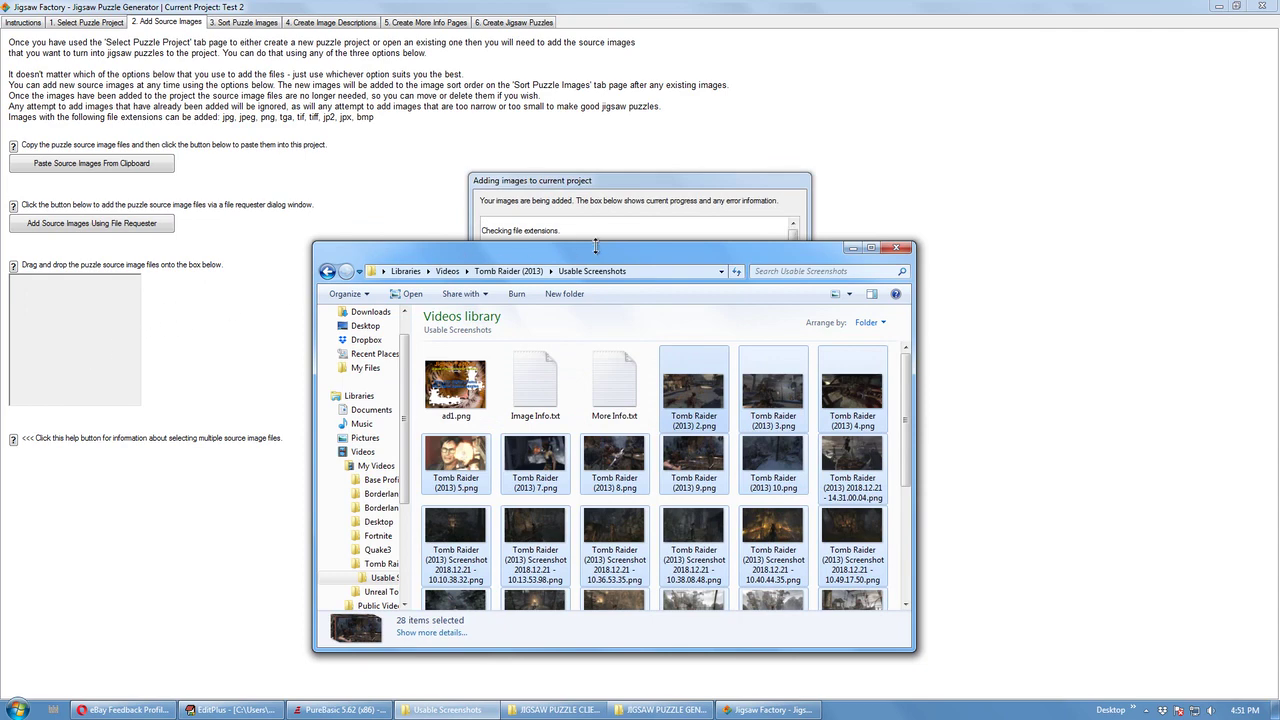
# Review the progress log of the images added to the project and close it
pyautogui.moveTo(605, 252); pyautogui.dragTo(966, 390)
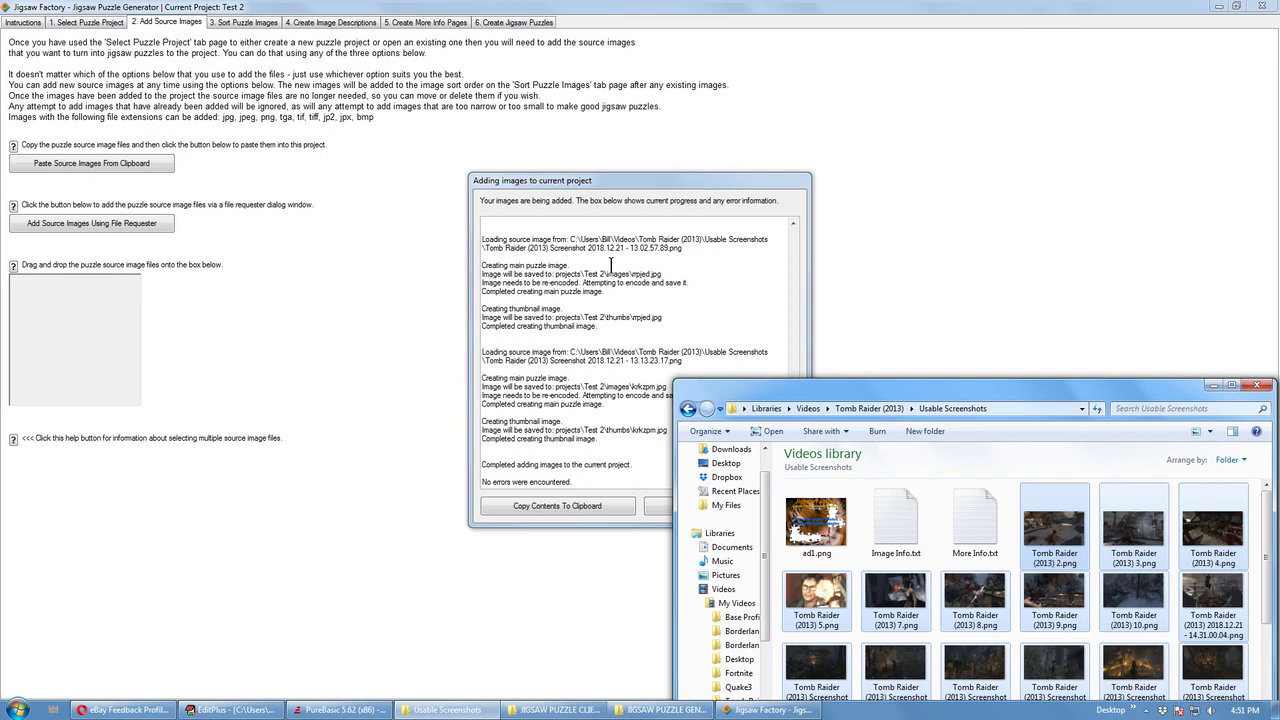
pyautogui.moveTo(624, 184); pyautogui.dragTo(403, 141)
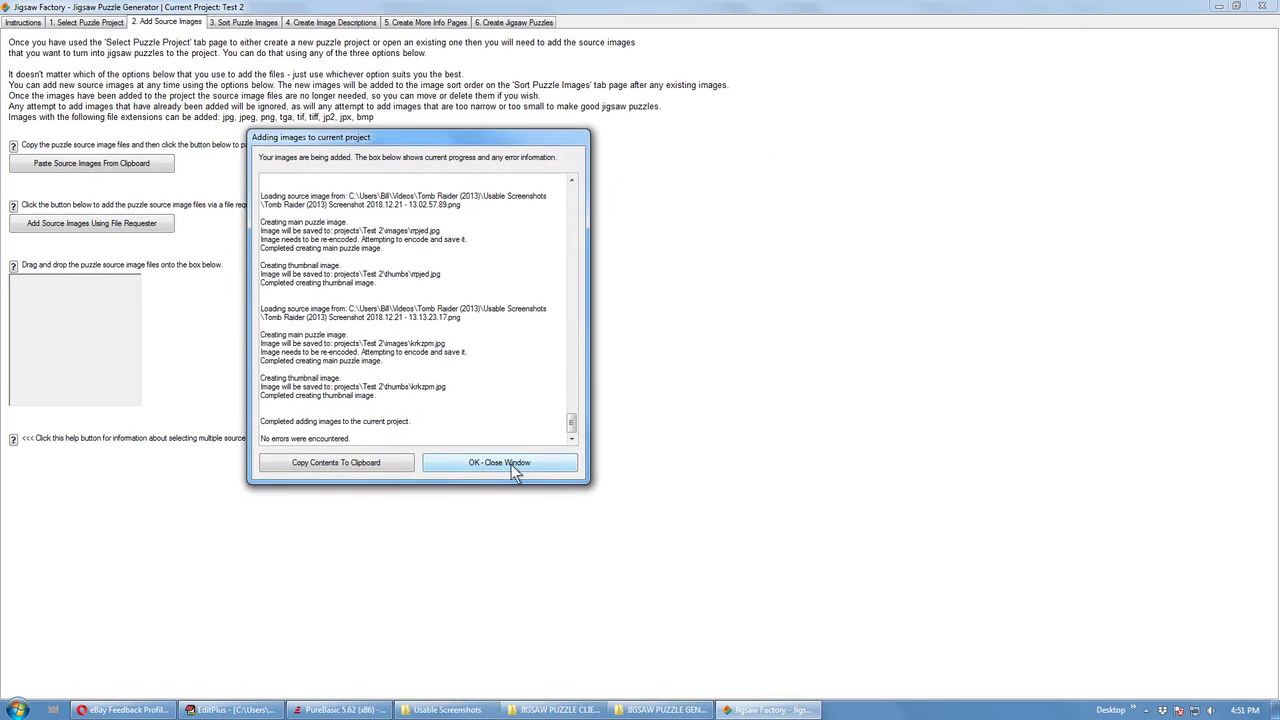
pyautogui.moveTo(577, 414); pyautogui.dragTo(573, 368)
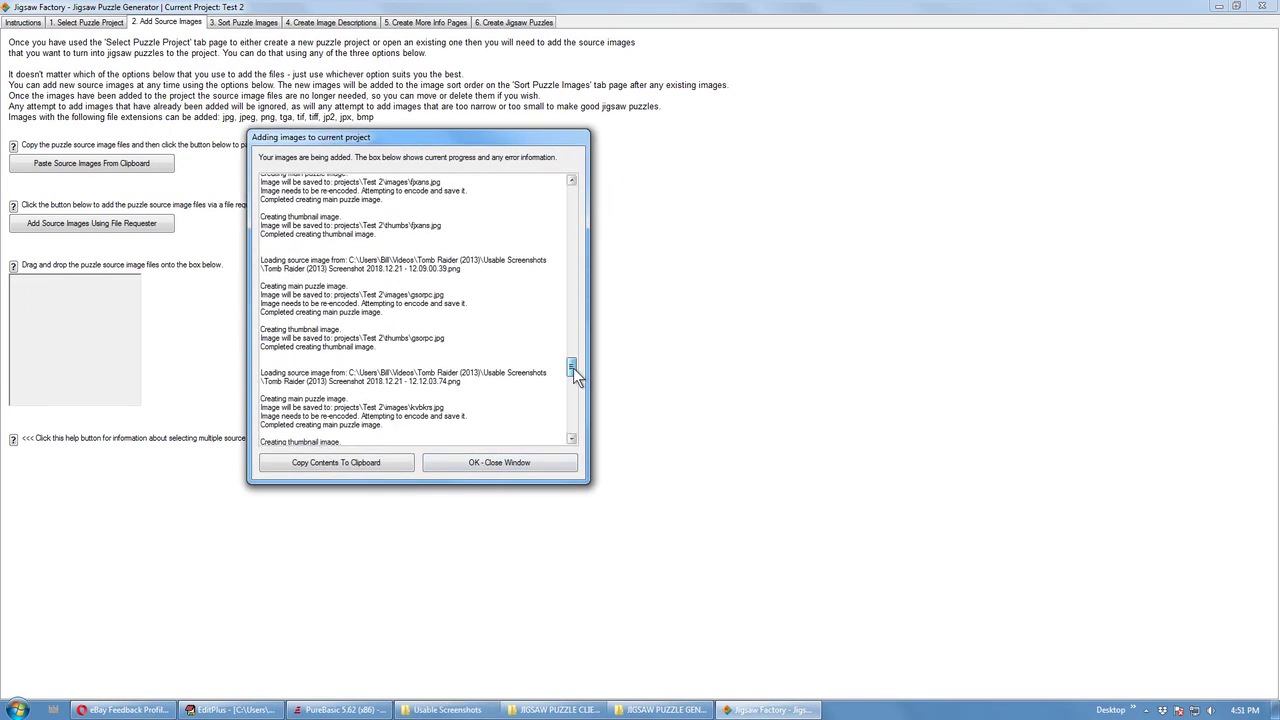
pyautogui.click(528, 466)
# Sort the puzzle images by moving the close-up of the man with glasses to first place and a foggy snow scene to fifth in row two
pyautogui.click(244, 22)
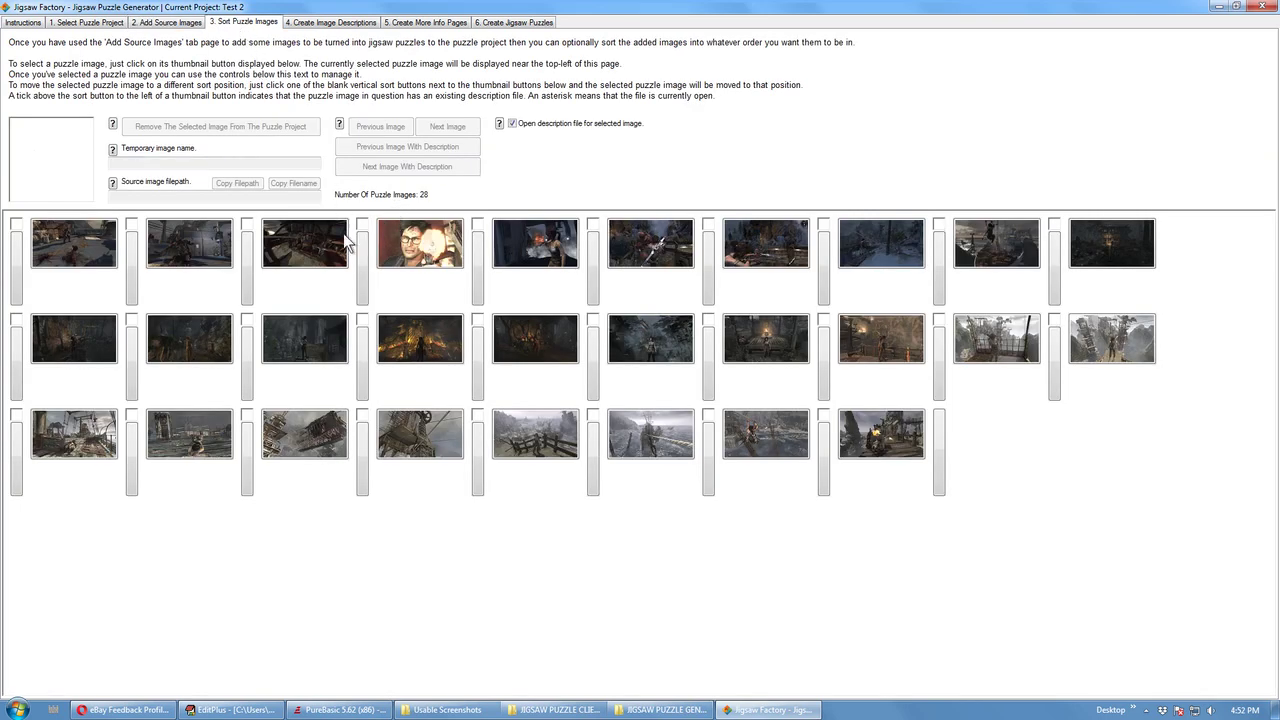
pyautogui.click(73, 244)
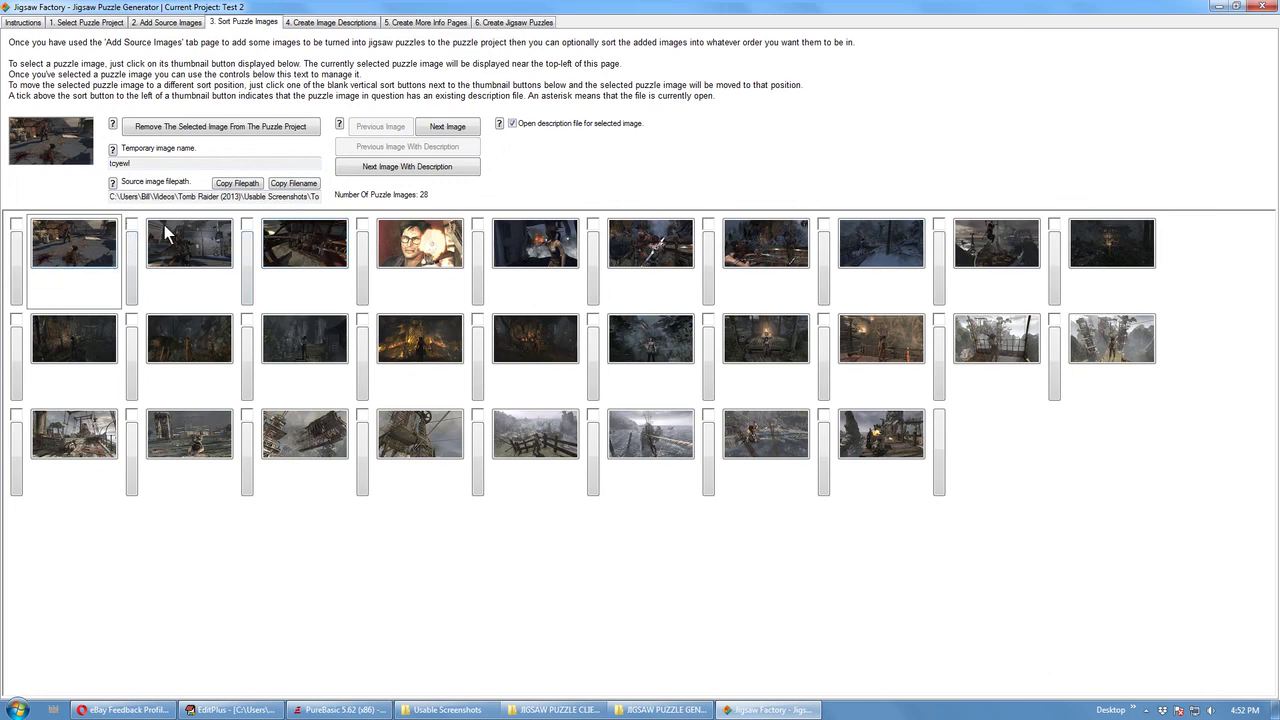
pyautogui.click(421, 255)
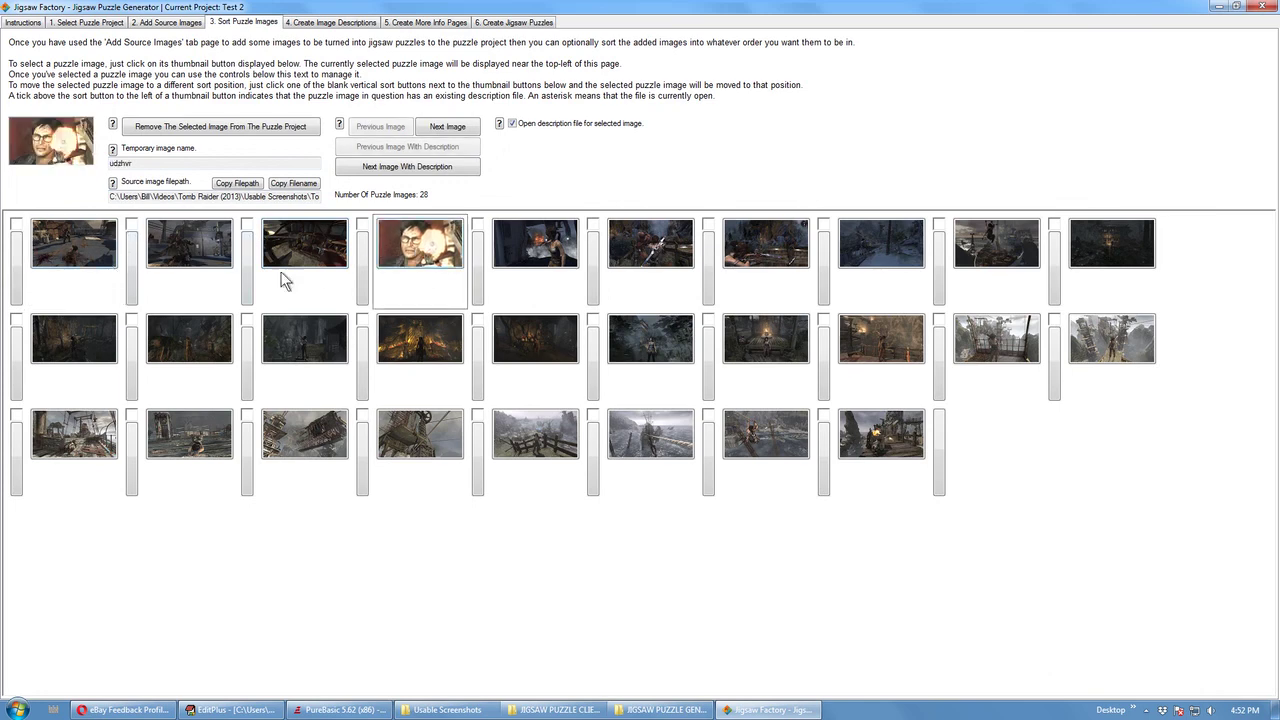
pyautogui.click(17, 266)
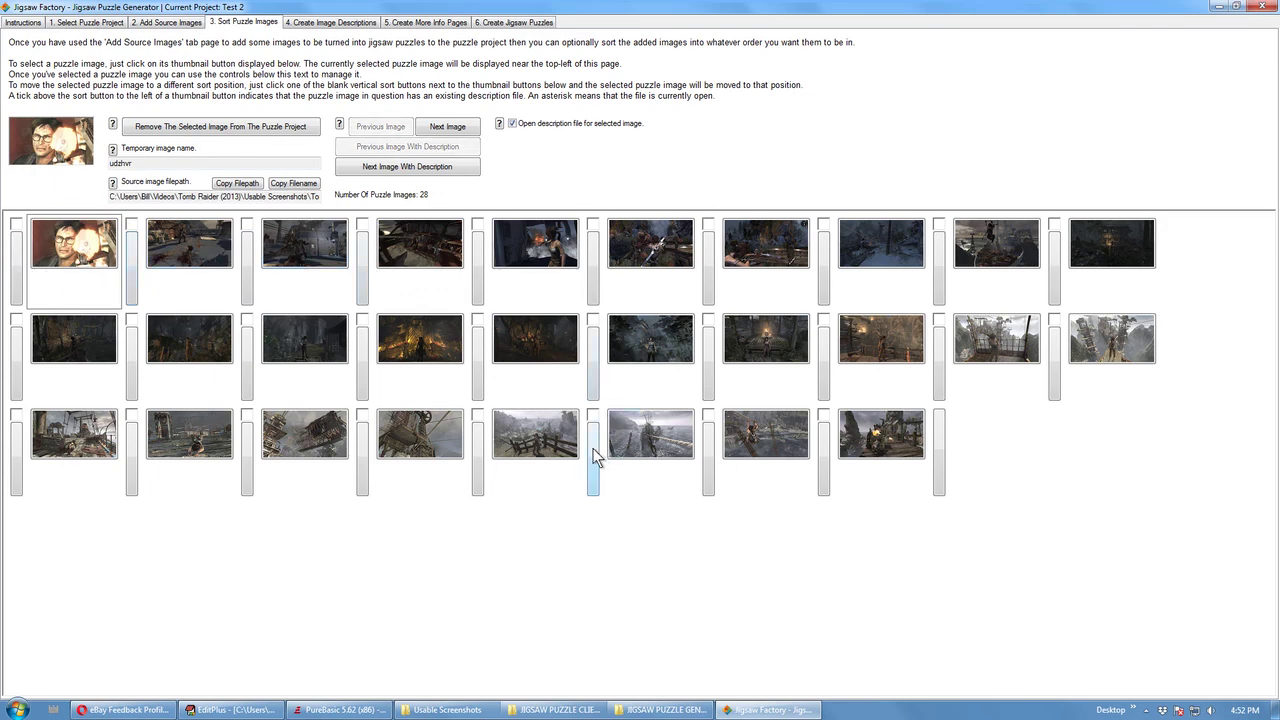
pyautogui.click(647, 428)
pyautogui.click(479, 349)
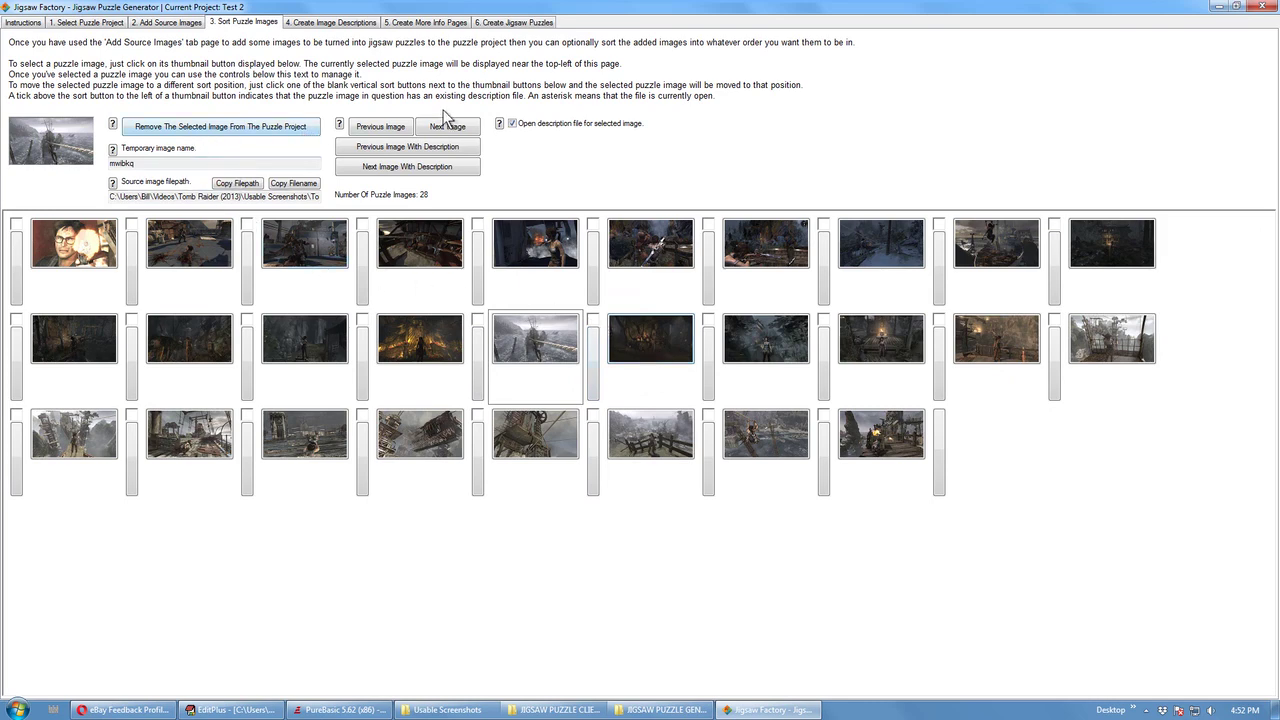
# Create a description file for the first puzzle image, the man with glasses
pyautogui.click(70, 255)
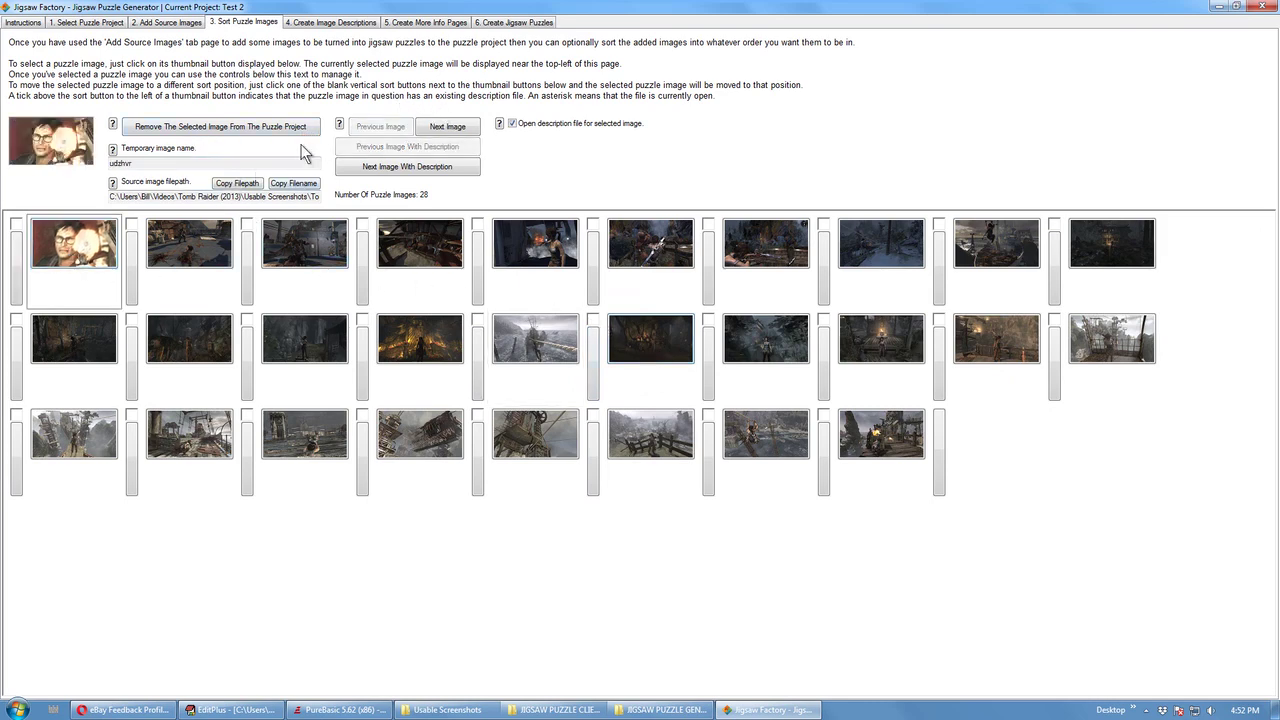
pyautogui.click(330, 23)
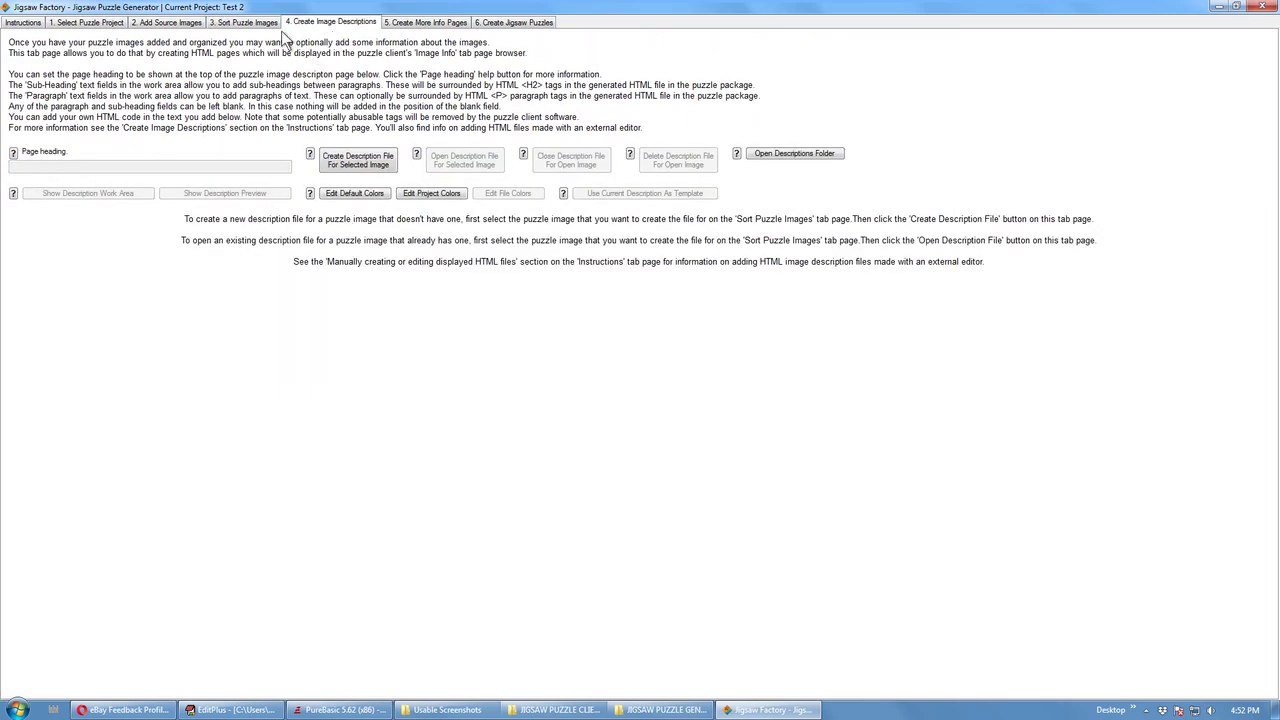
pyautogui.click(246, 22)
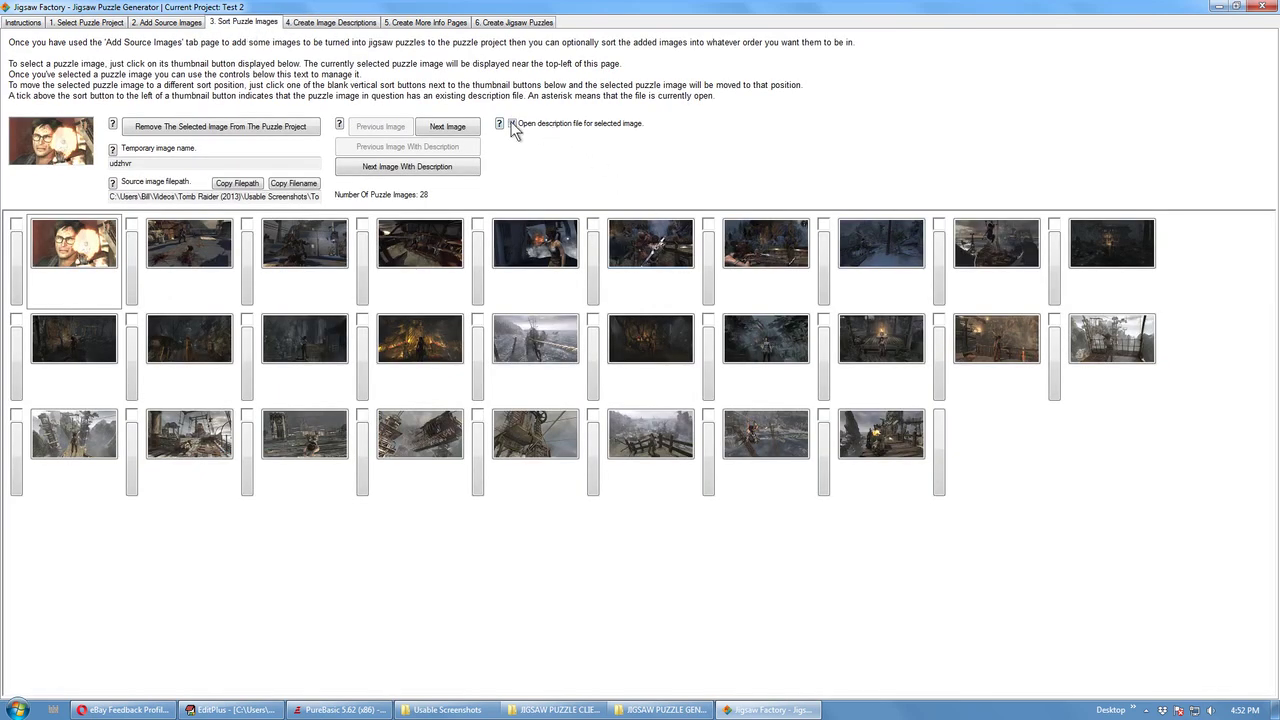
pyautogui.click(304, 25)
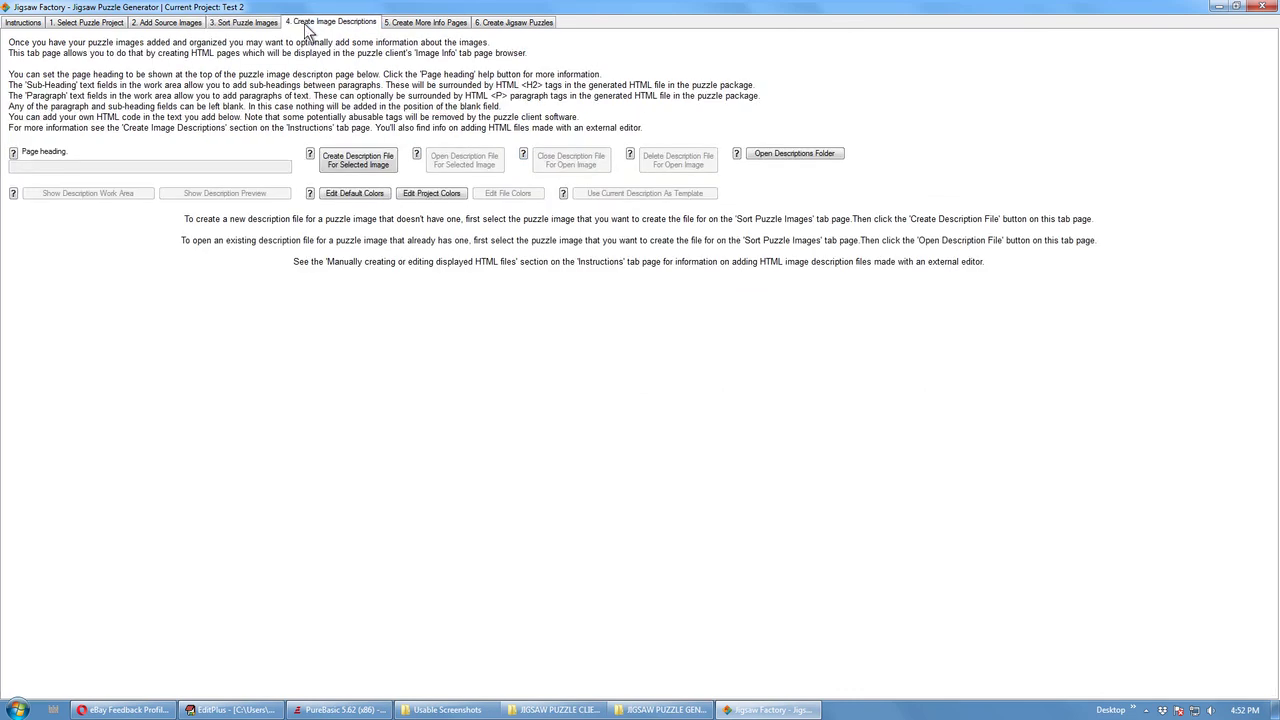
pyautogui.click(345, 160)
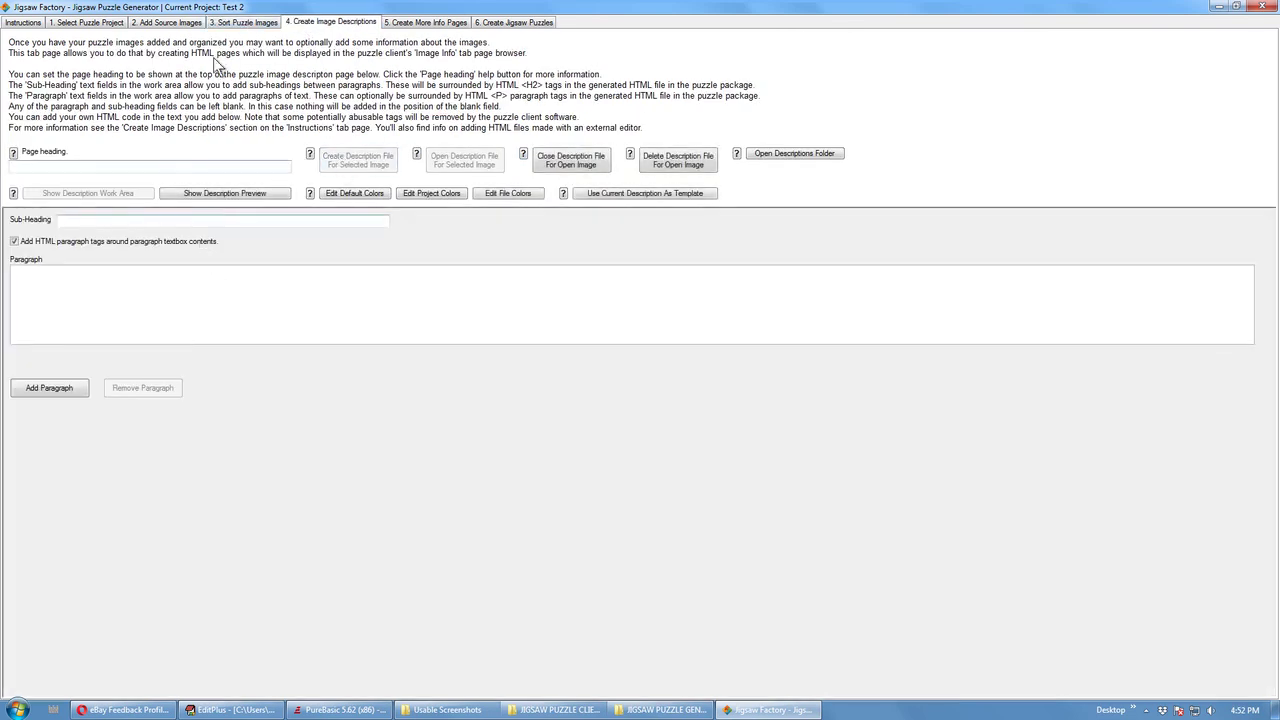
# Copy "Tomb Raider (2013) - Video Game Screenshots" from Image Info.txt in EditPlus into the description's page heading in Jigsaw Factory
pyautogui.click(217, 713)
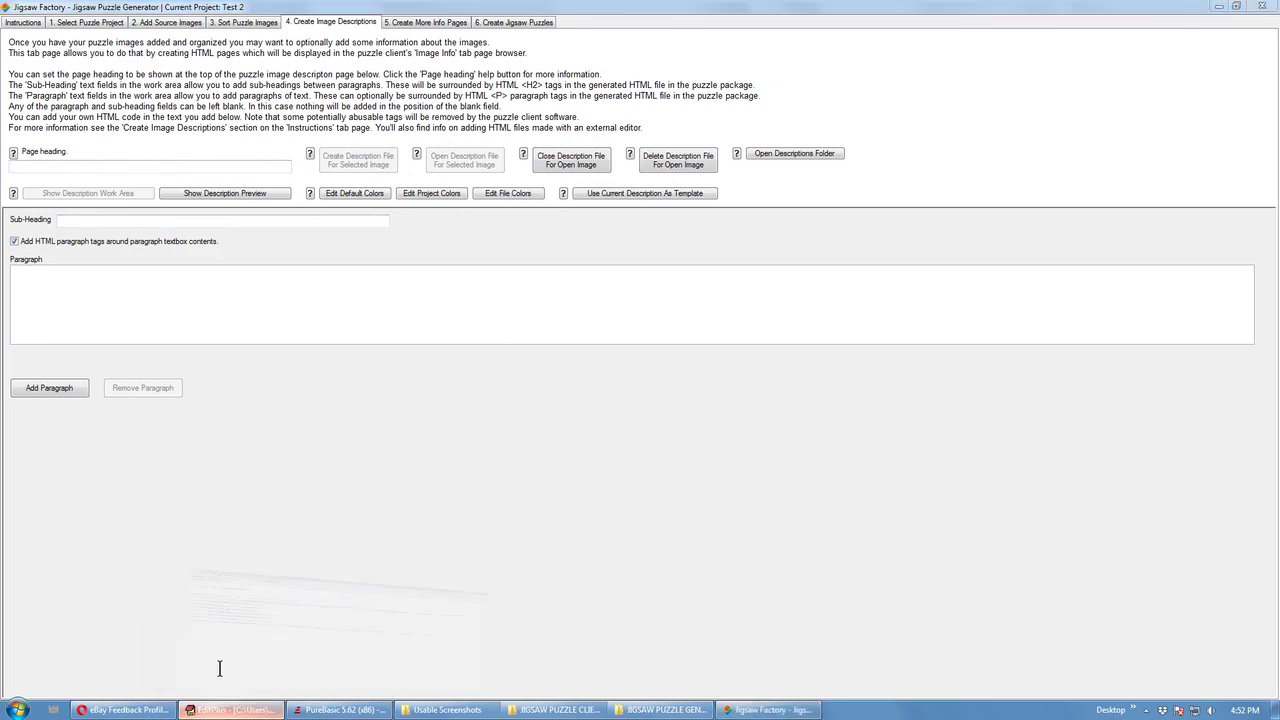
pyautogui.moveTo(259, 92); pyautogui.dragTo(26, 92)
pyautogui.rightClick(70, 93)
pyautogui.click(89, 118)
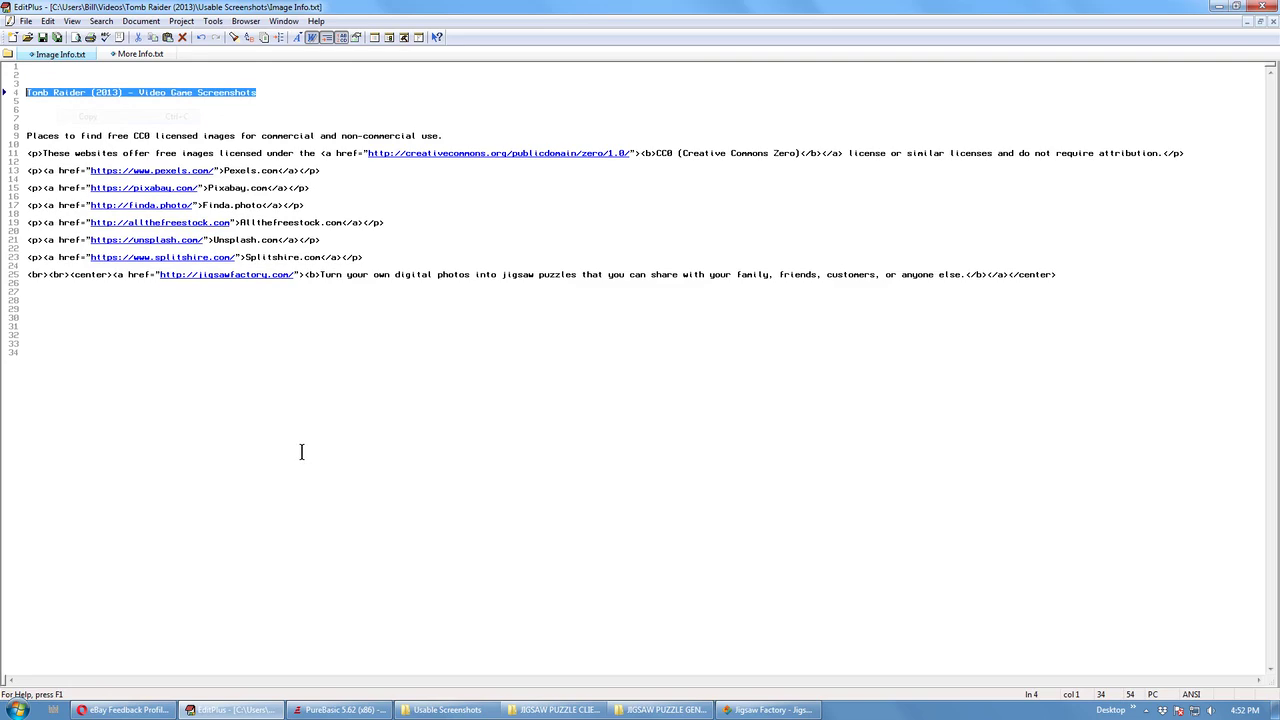
pyautogui.click(660, 710)
pyautogui.click(738, 713)
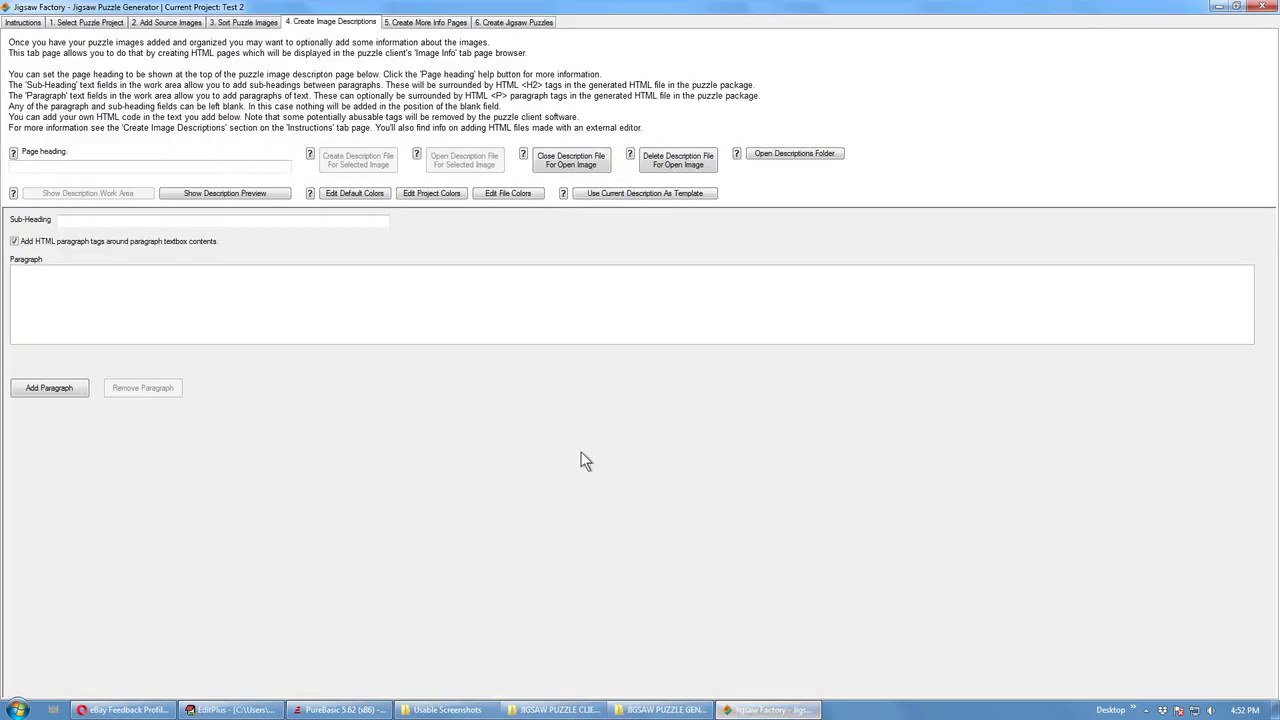
pyautogui.hotkey('ctrl', 'v')
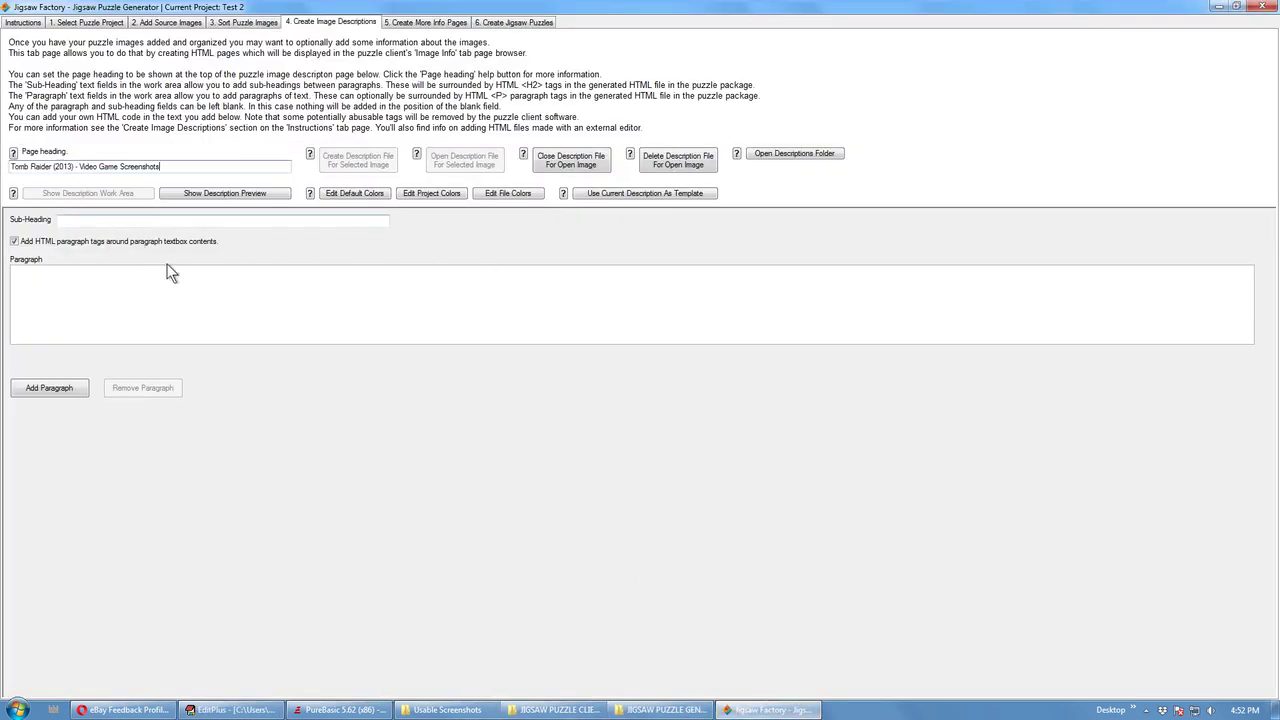
# Copy the CC0 image sites HTML from Image Info.txt in EditPlus into the description's paragraph and turn off the automatic HTML paragraph tags
pyautogui.click(228, 710)
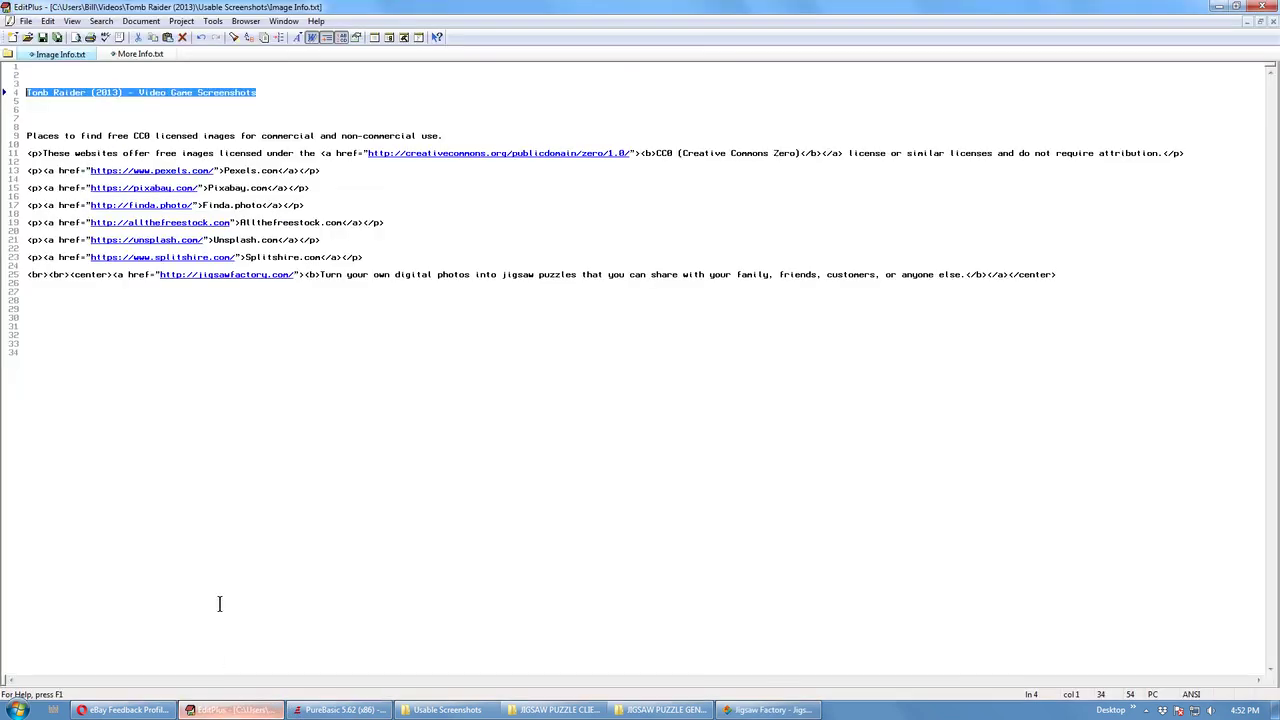
pyautogui.moveTo(27, 135); pyautogui.dragTo(79, 283)
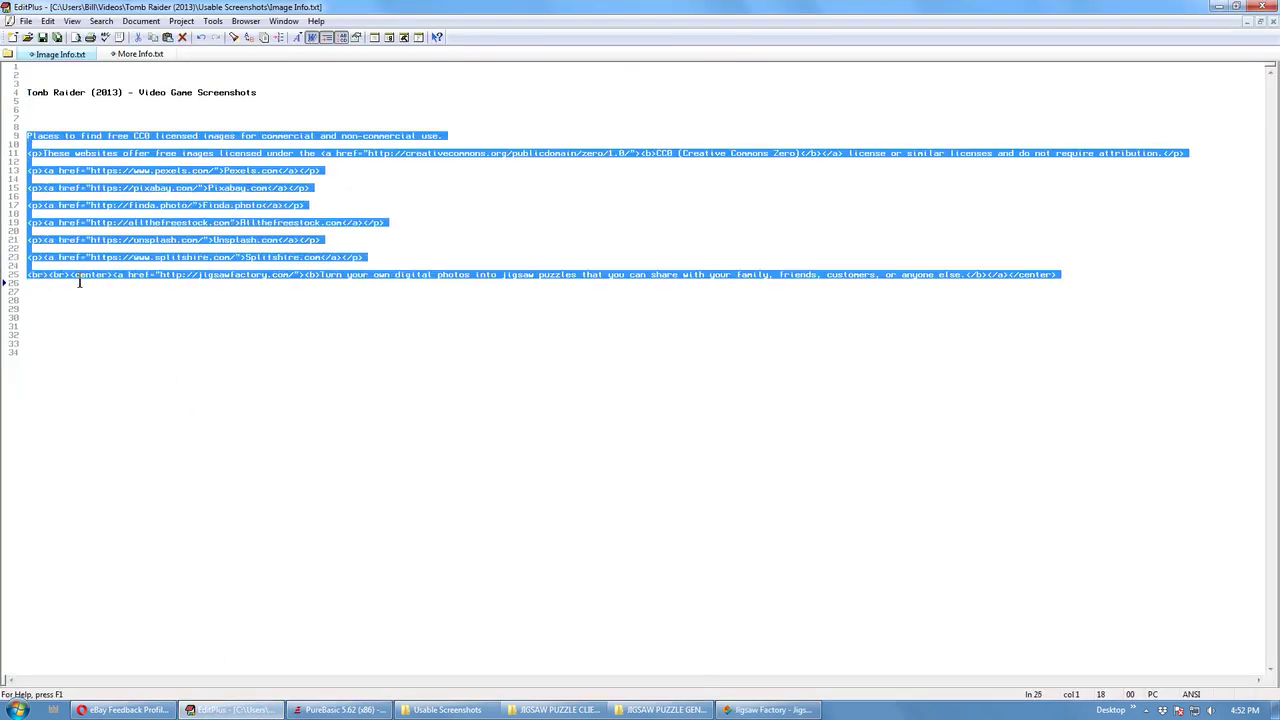
pyautogui.rightClick(90, 271)
pyautogui.click(122, 294)
pyautogui.click(776, 712)
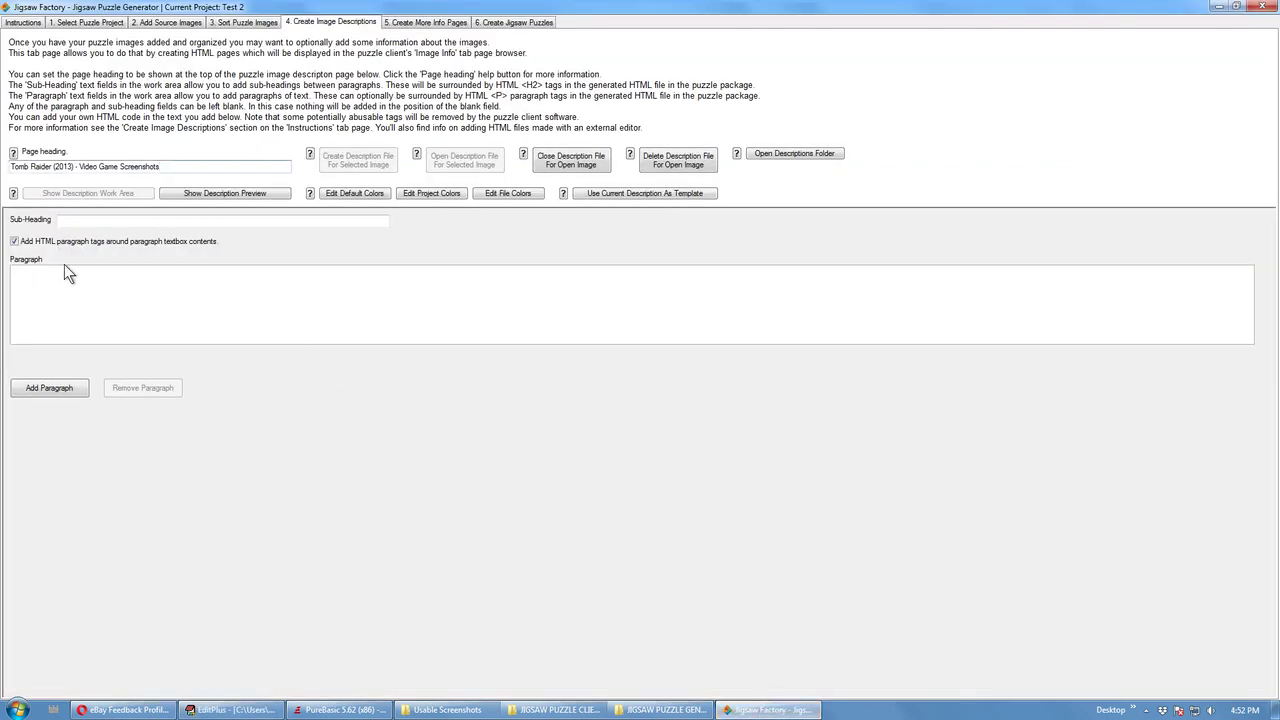
pyautogui.click(60, 273)
pyautogui.hotkey('ctrl', 'v')
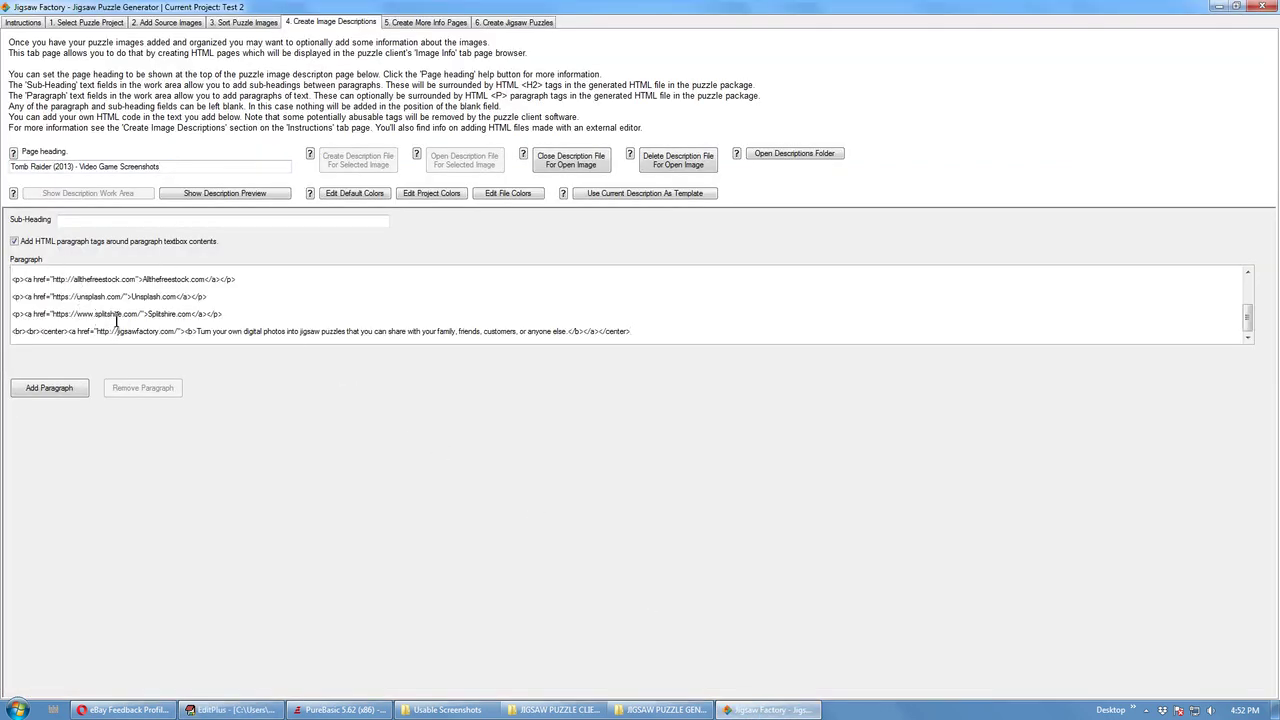
pyautogui.click(15, 242)
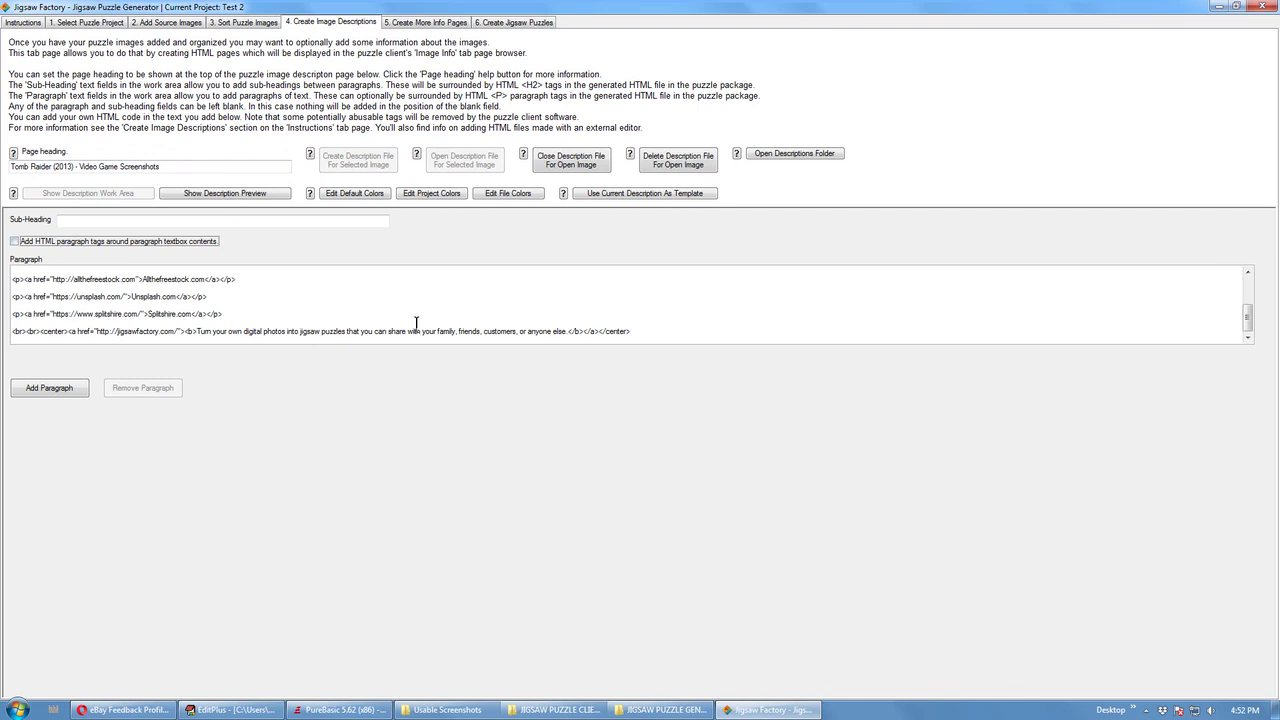
# Check the first image's description marker by switching between the first two images, and preview its description page
pyautogui.click(242, 24)
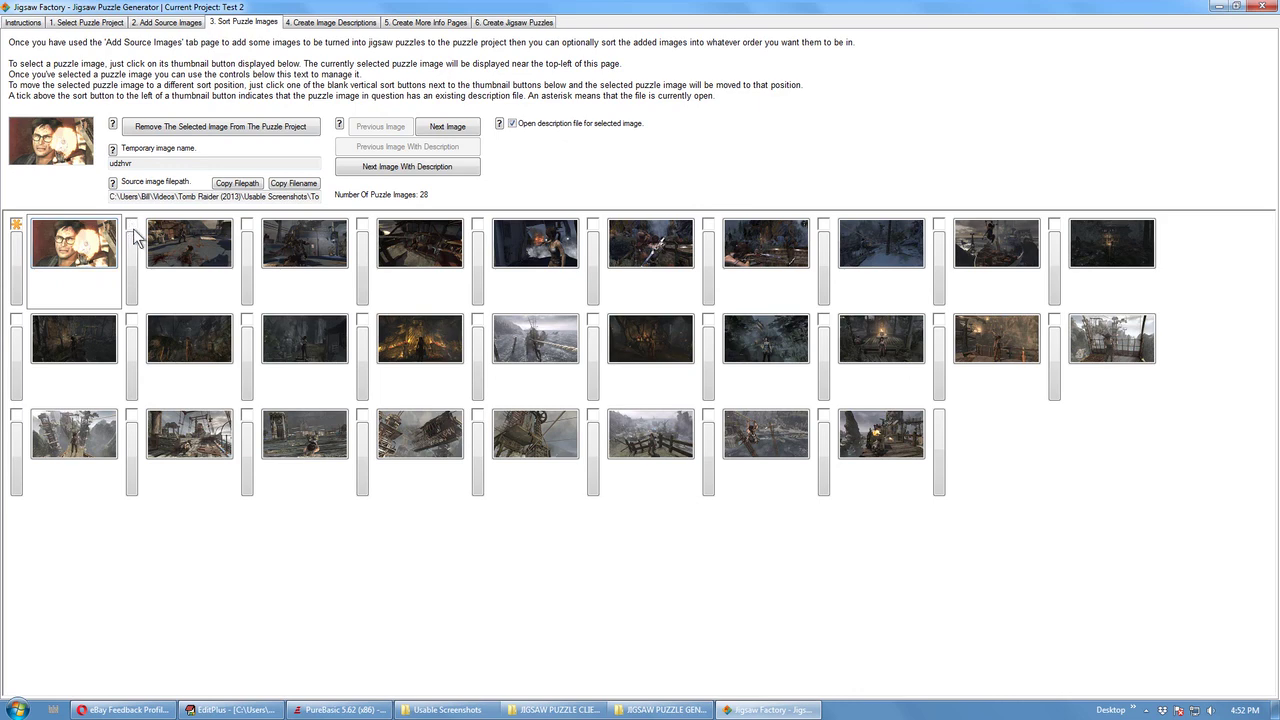
pyautogui.click(177, 246)
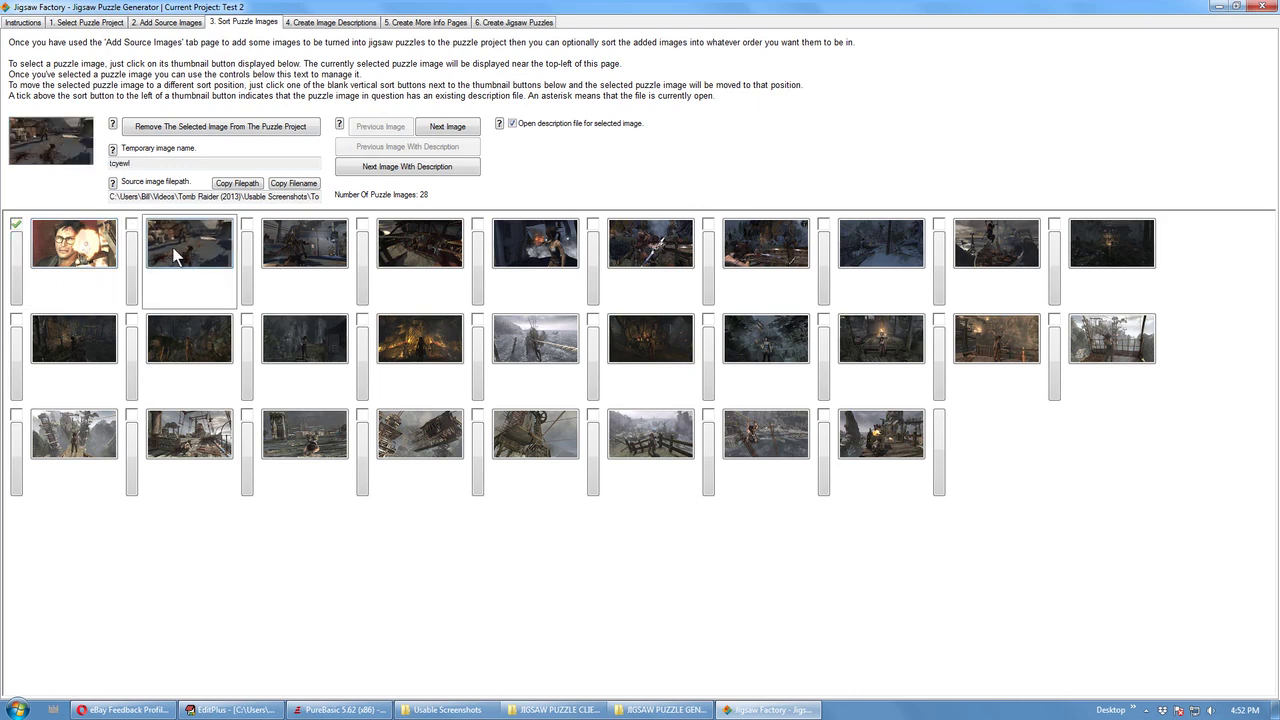
pyautogui.click(60, 250)
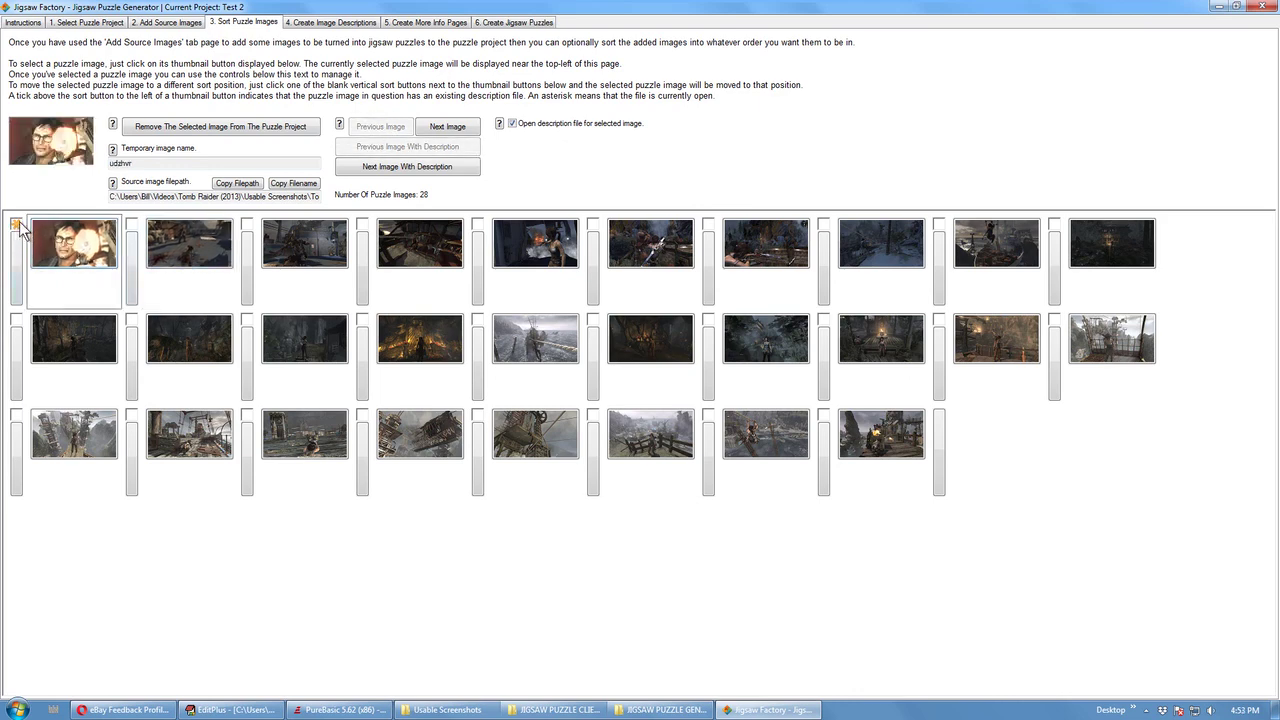
pyautogui.click(320, 22)
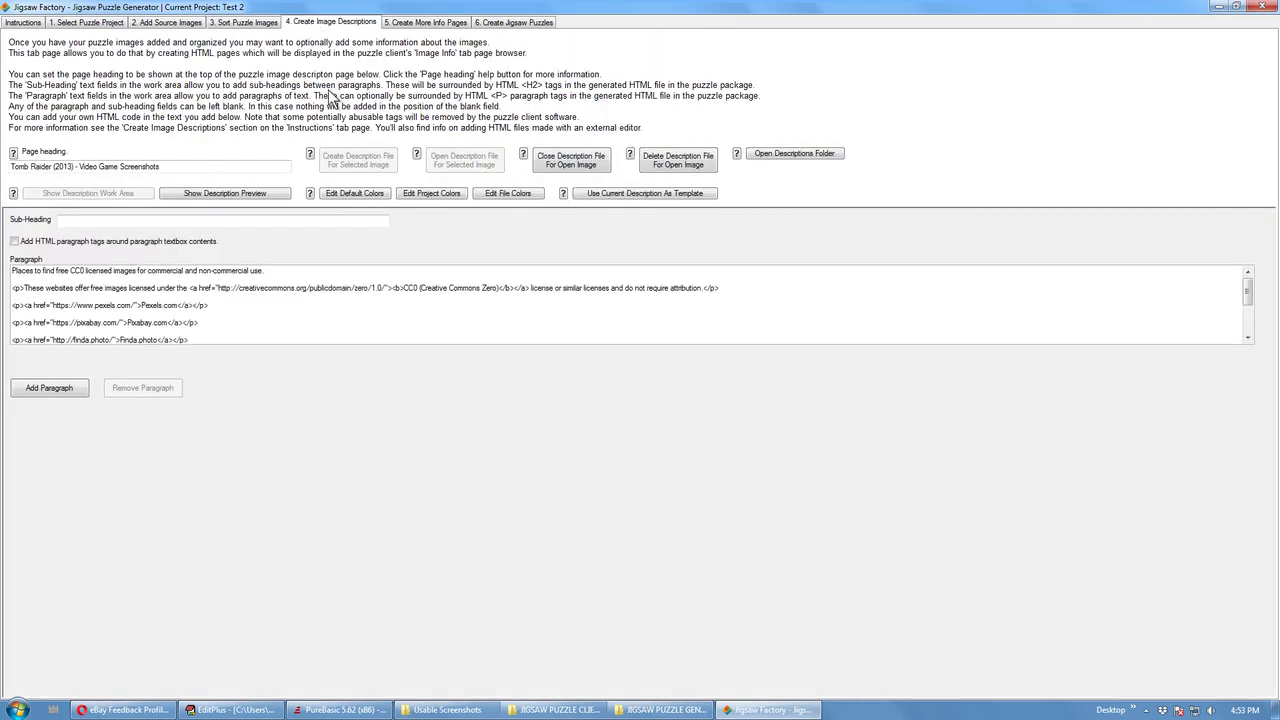
pyautogui.click(226, 194)
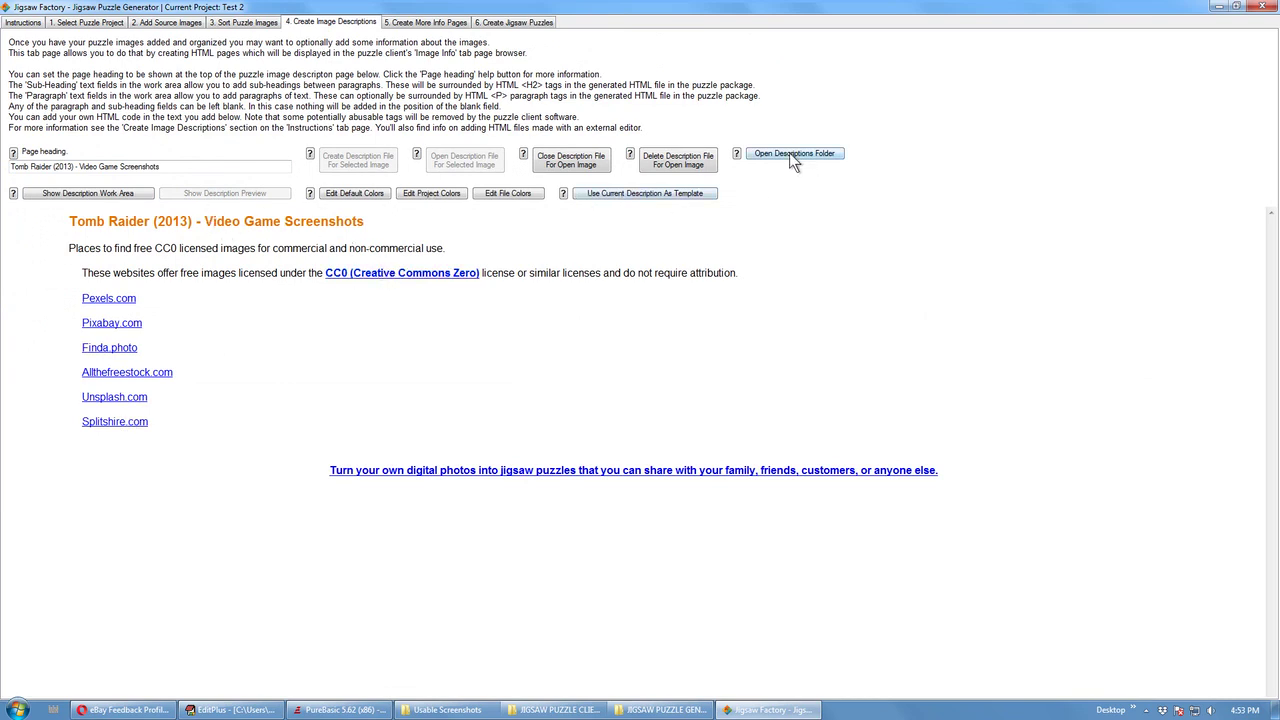
pyautogui.click(421, 24)
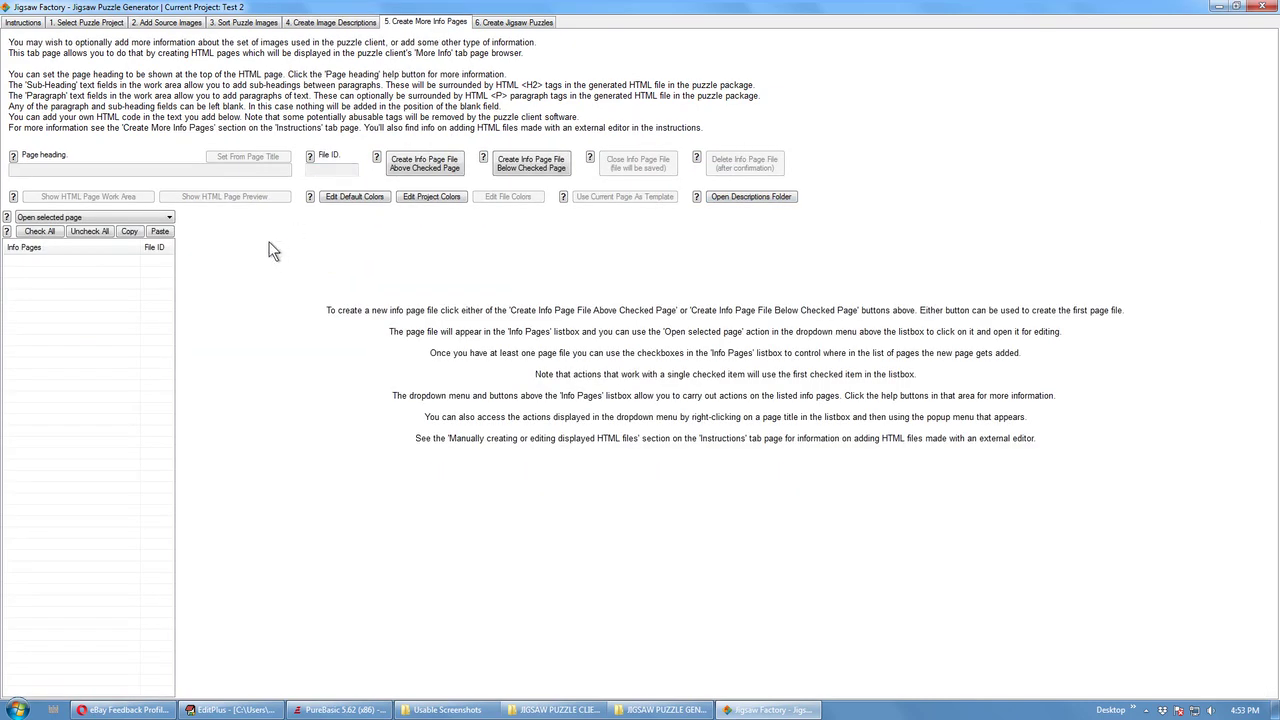
pyautogui.click(317, 24)
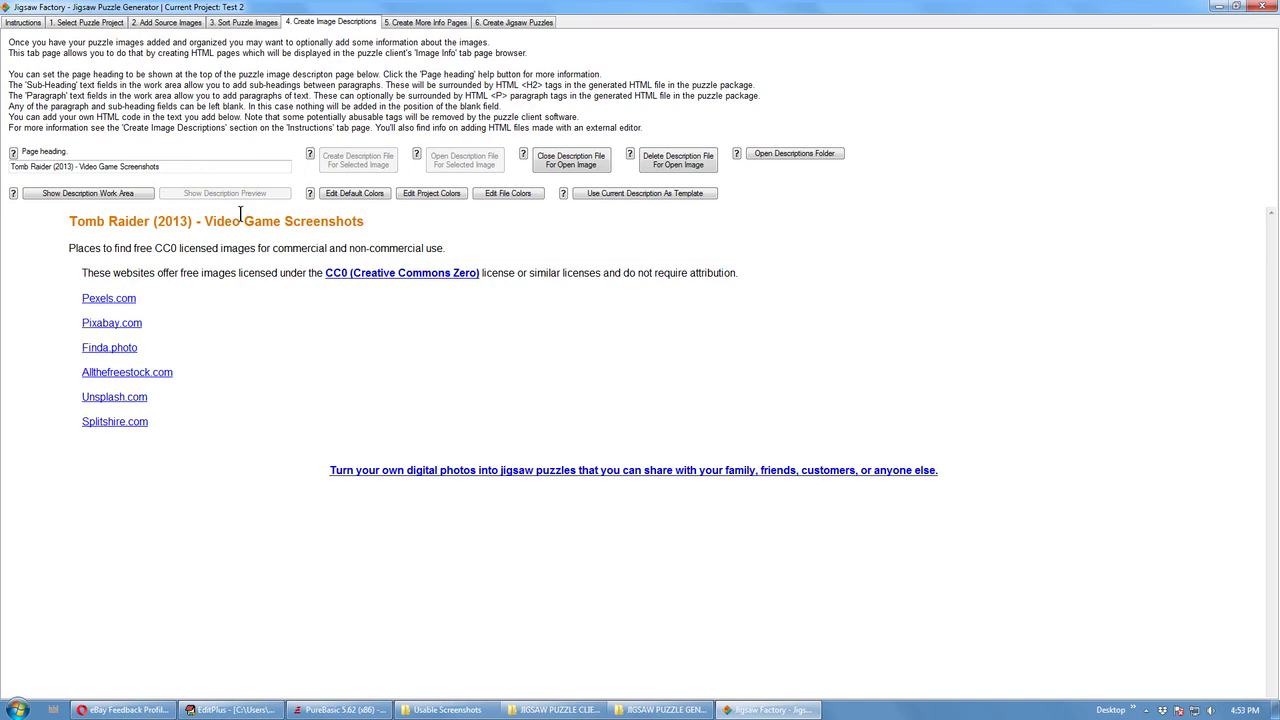
# Create a new info page file and rename its title to "Jigsaw Factory"
pyautogui.click(410, 24)
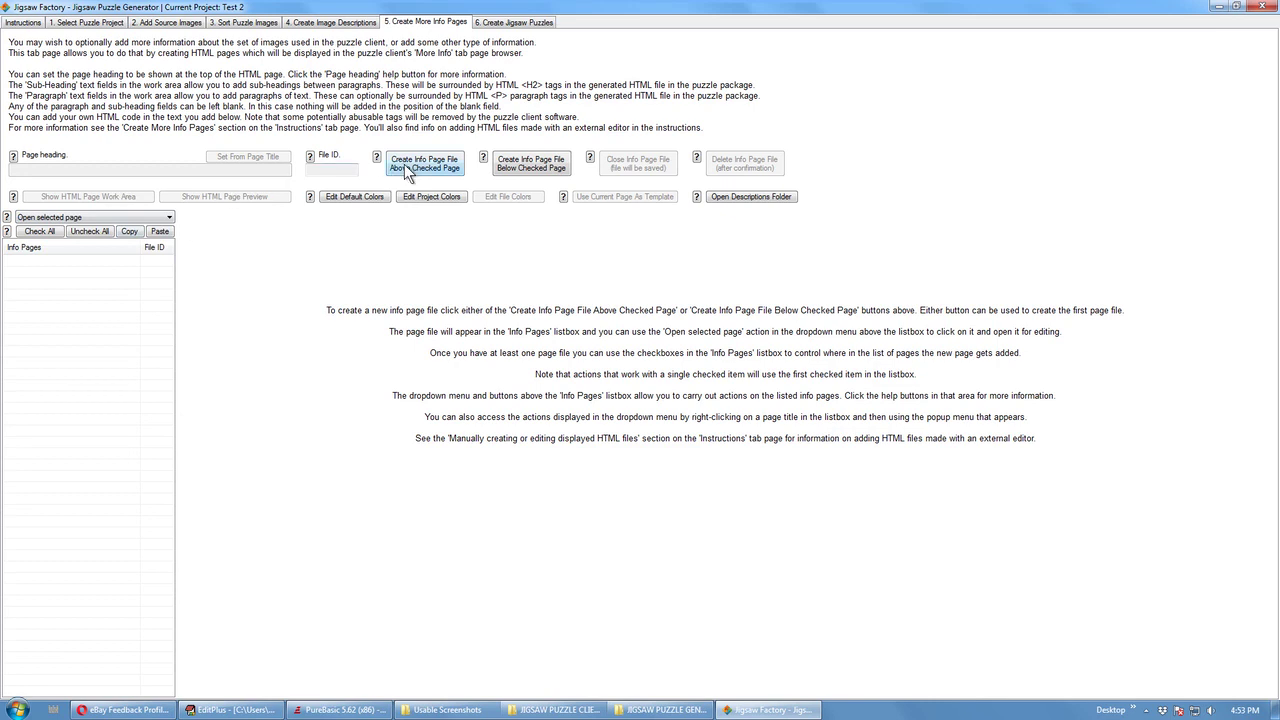
pyautogui.click(406, 162)
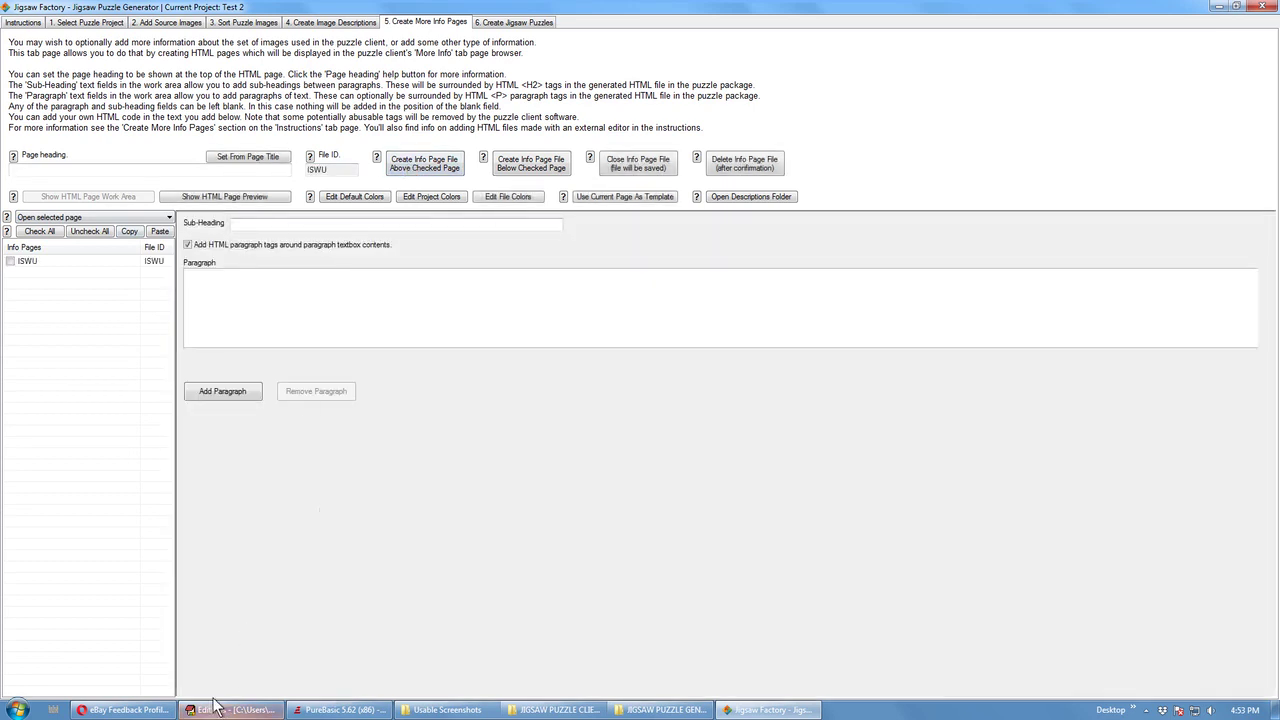
pyautogui.rightClick(34, 259)
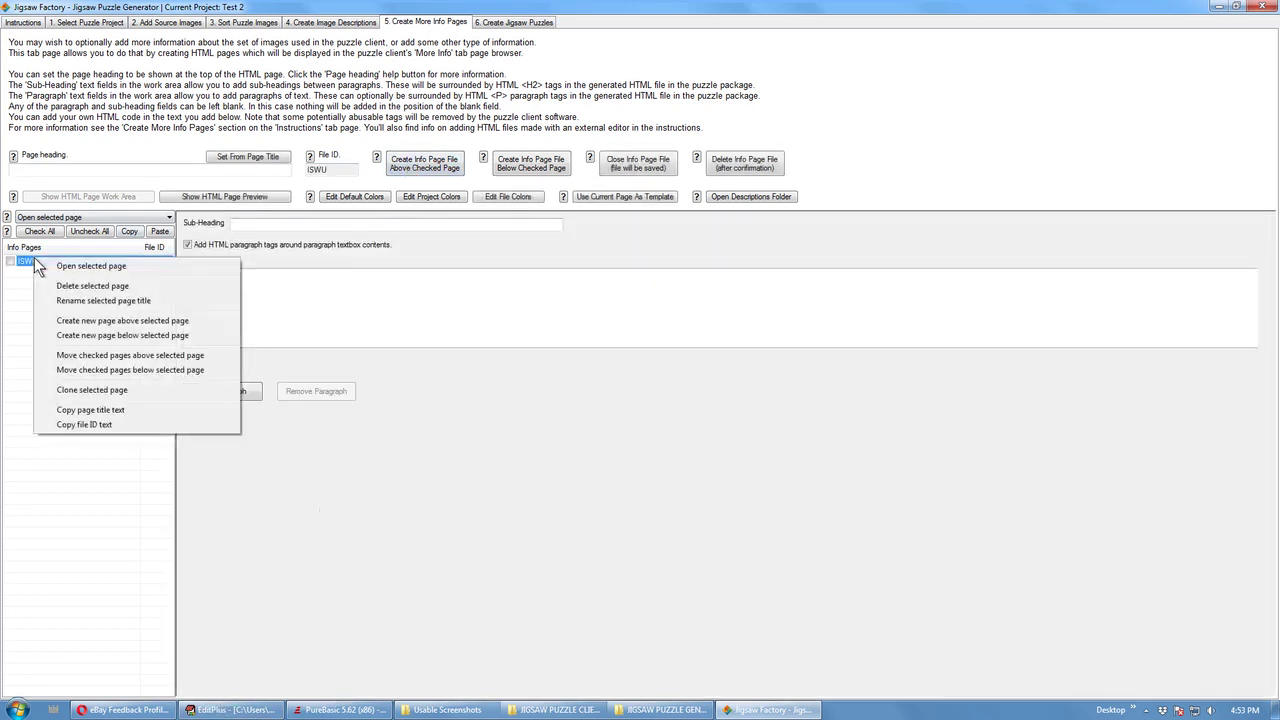
pyautogui.click(100, 302)
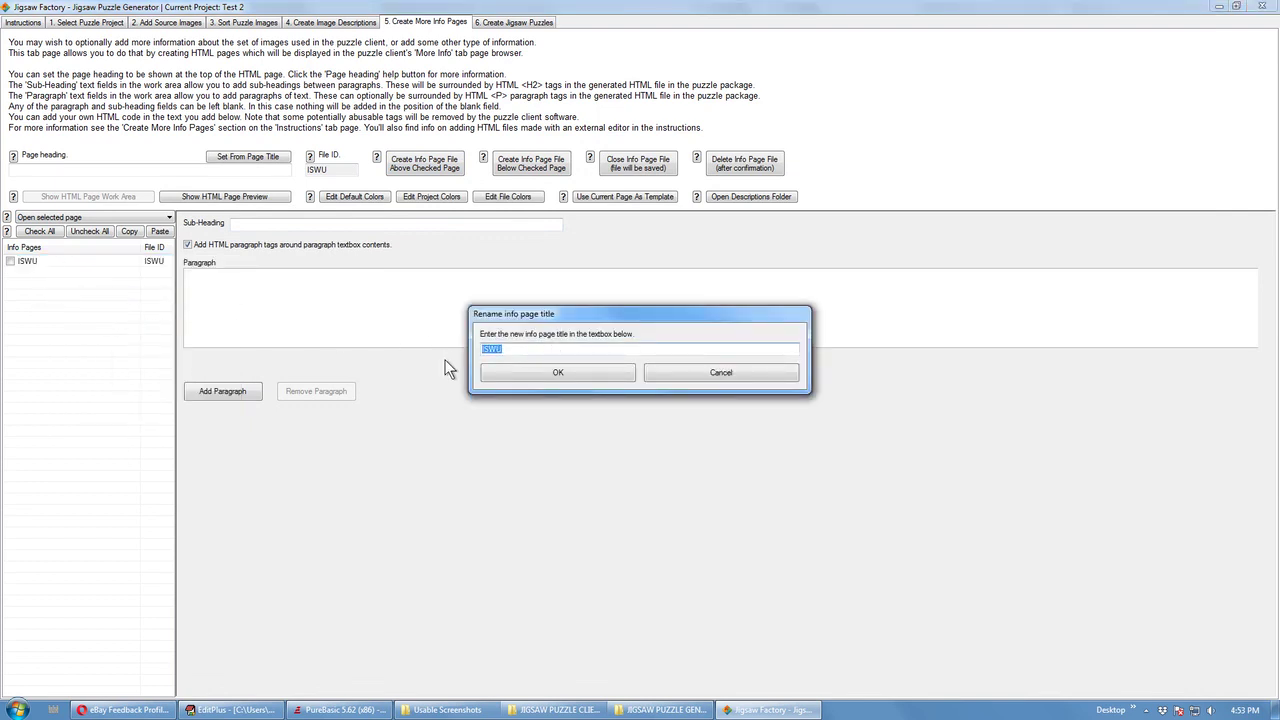
pyautogui.write('4')
pyautogui.click(587, 381)
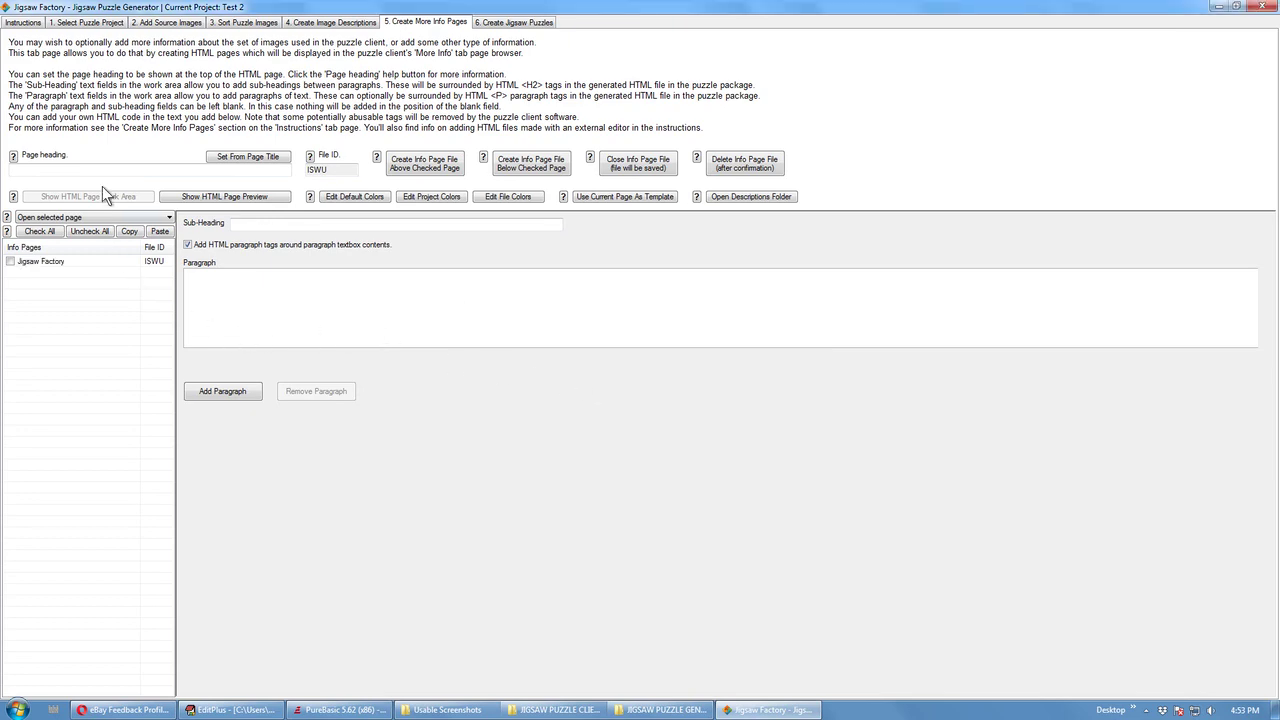
# Copy the centred "Jigsaw Factory - Jigsaw Puzzle Generator Software (for Windows PC)" line from More Info.txt in EditPlus into the info page's heading in Jigsaw Factory
pyautogui.click(230, 709)
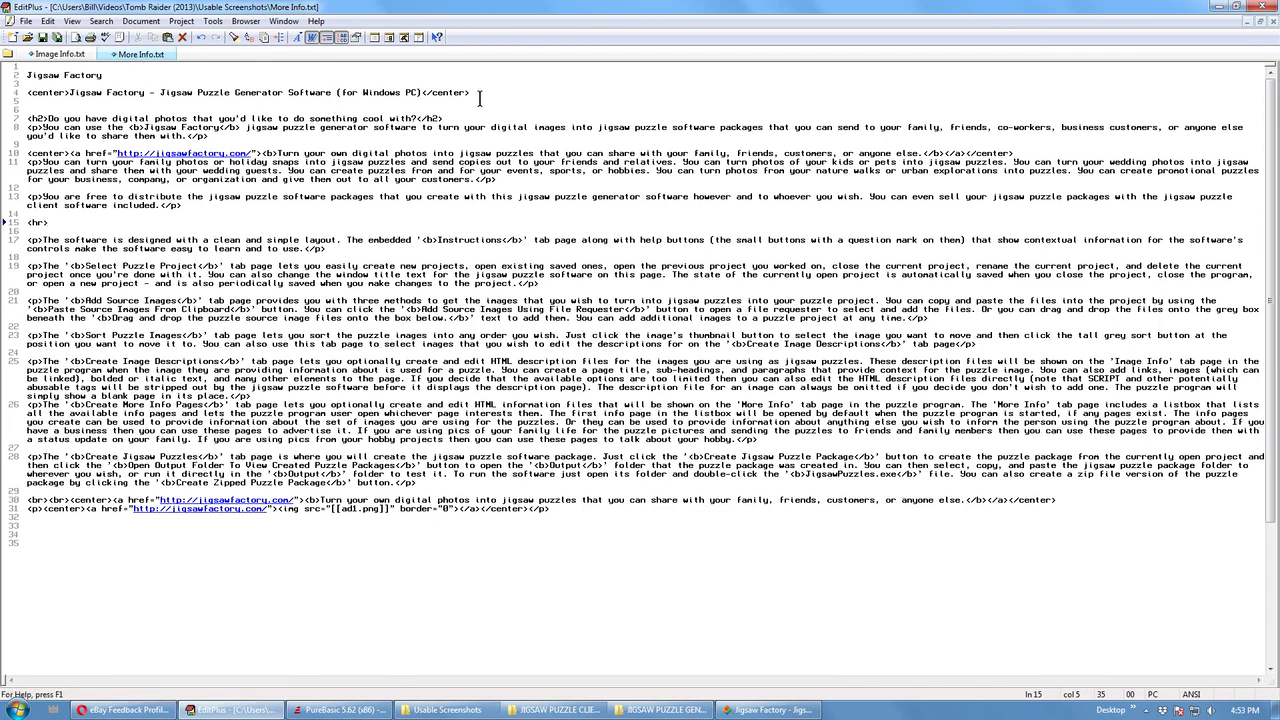
pyautogui.moveTo(470, 93); pyautogui.dragTo(47, 100)
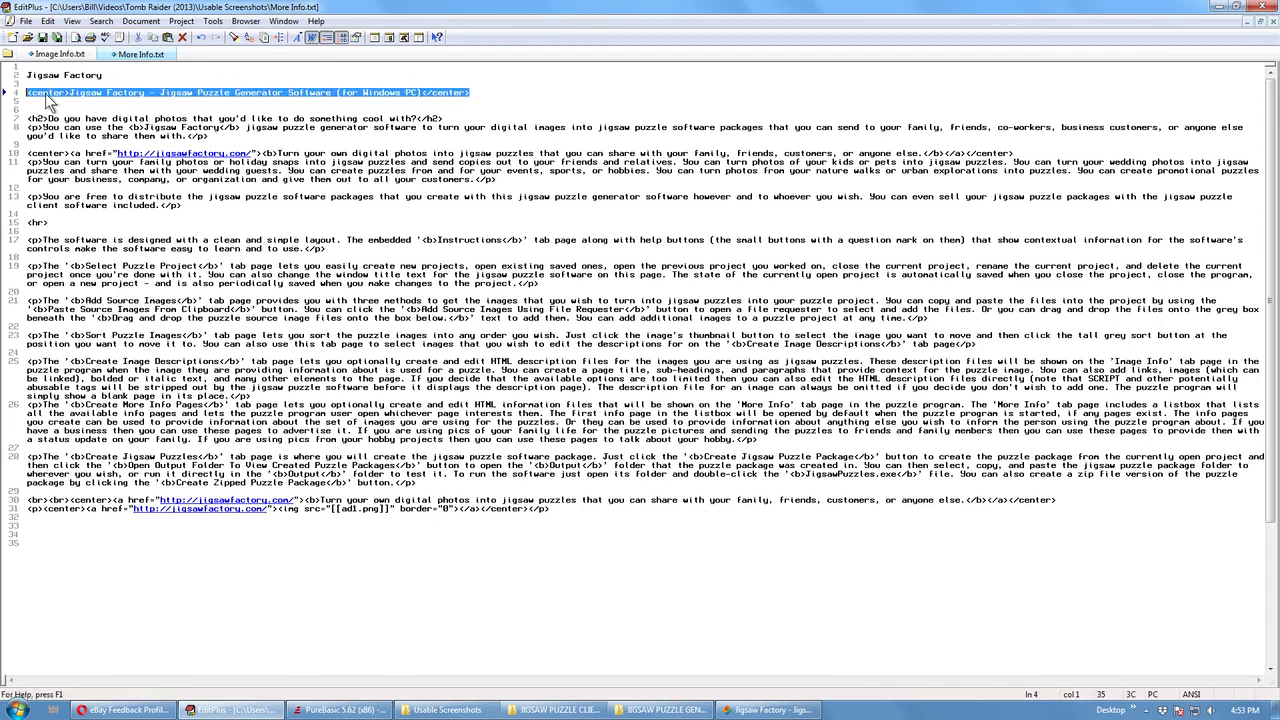
pyautogui.rightClick(47, 100)
pyautogui.click(85, 122)
pyautogui.click(760, 710)
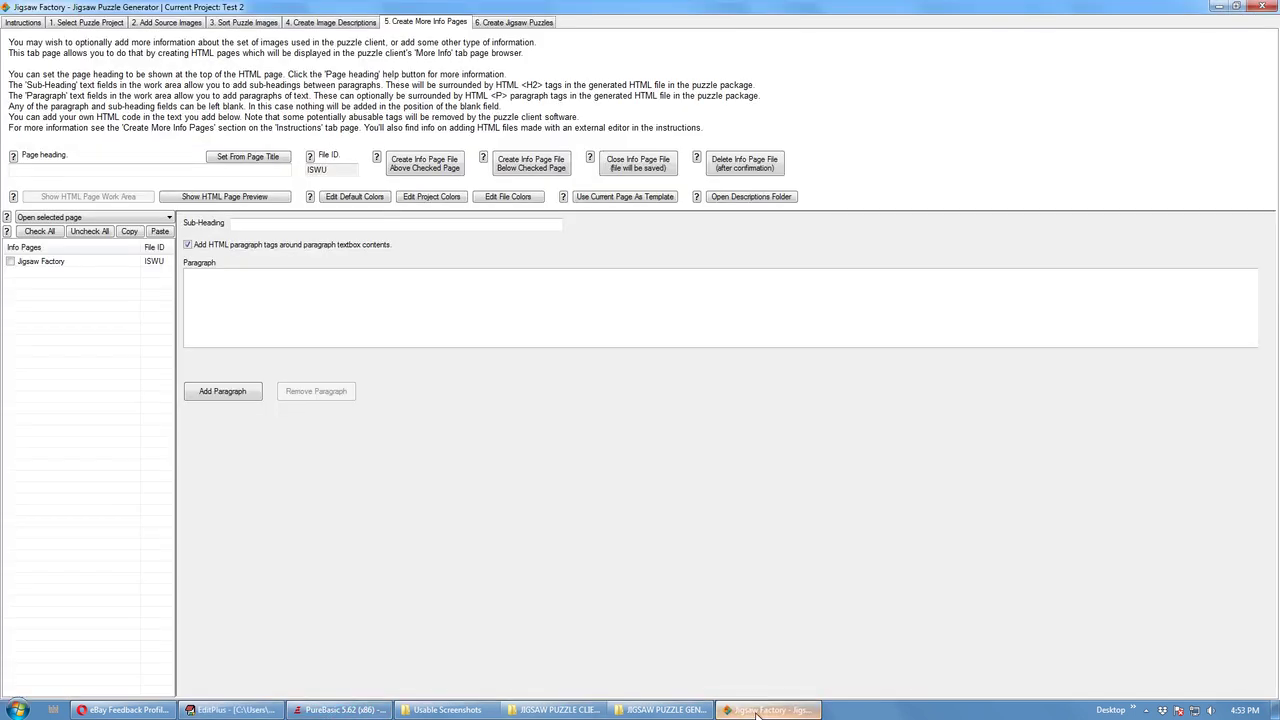
pyautogui.click(46, 170)
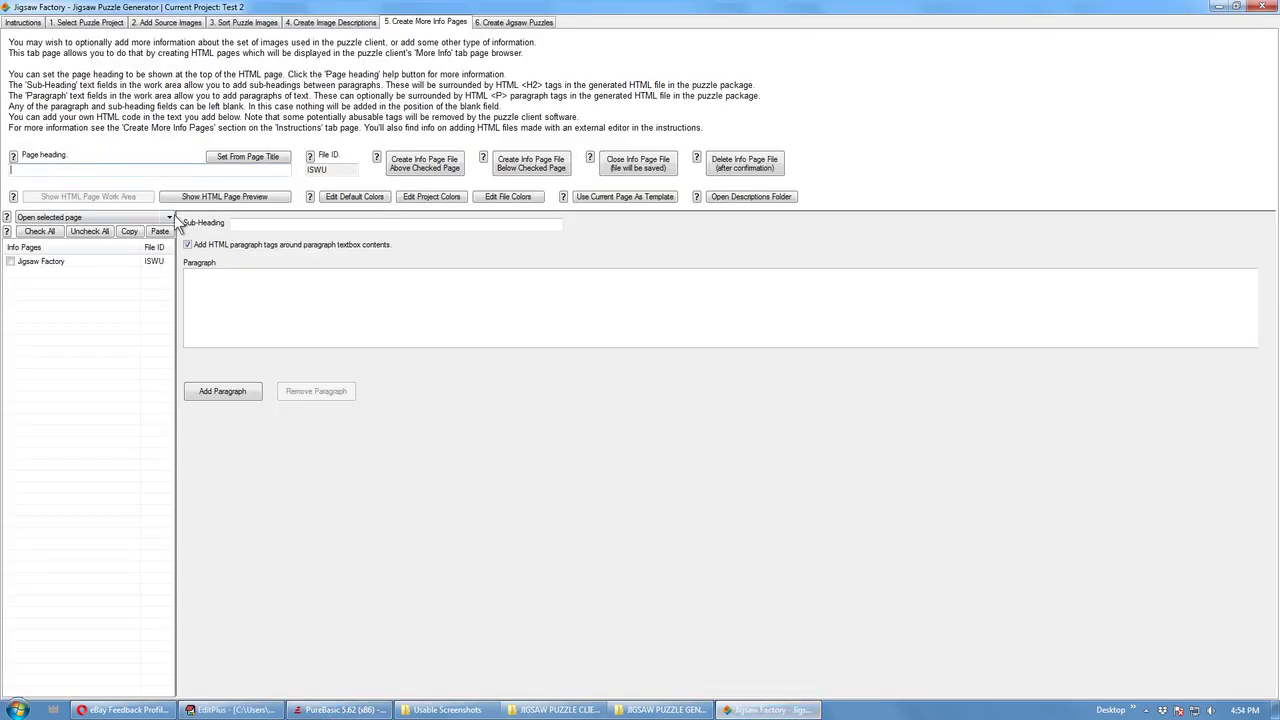
pyautogui.hotkey('ctrl', 'v')
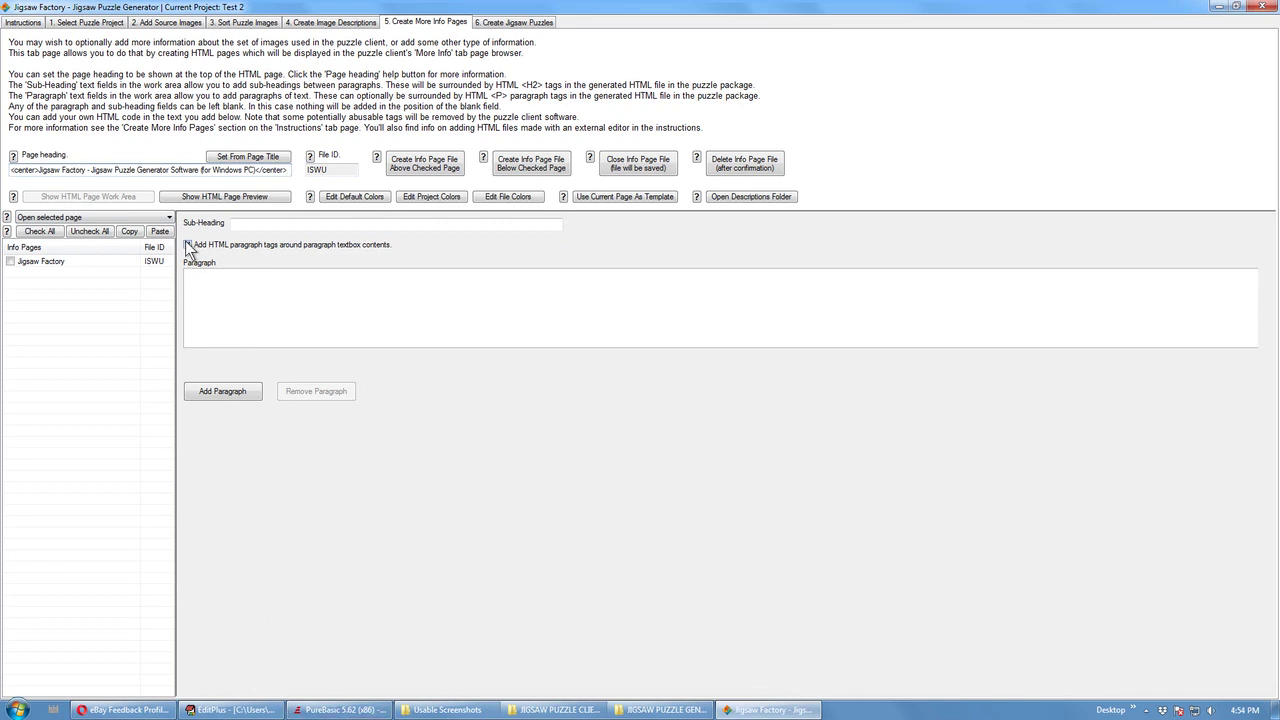
# Copy the remaining HTML from More Info.txt in EditPlus into the info page's paragraph without automatic paragraph tags, and add a second empty paragraph
pyautogui.click(232, 709)
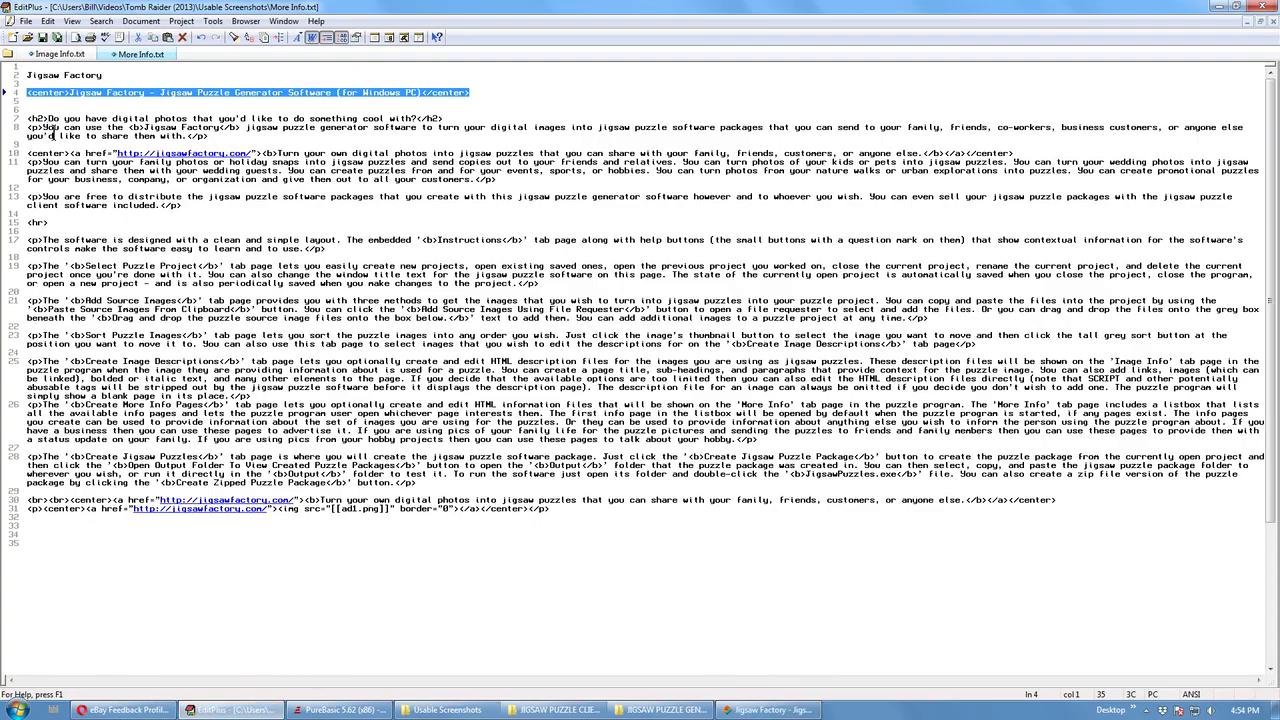
pyautogui.moveTo(26, 118); pyautogui.dragTo(553, 508)
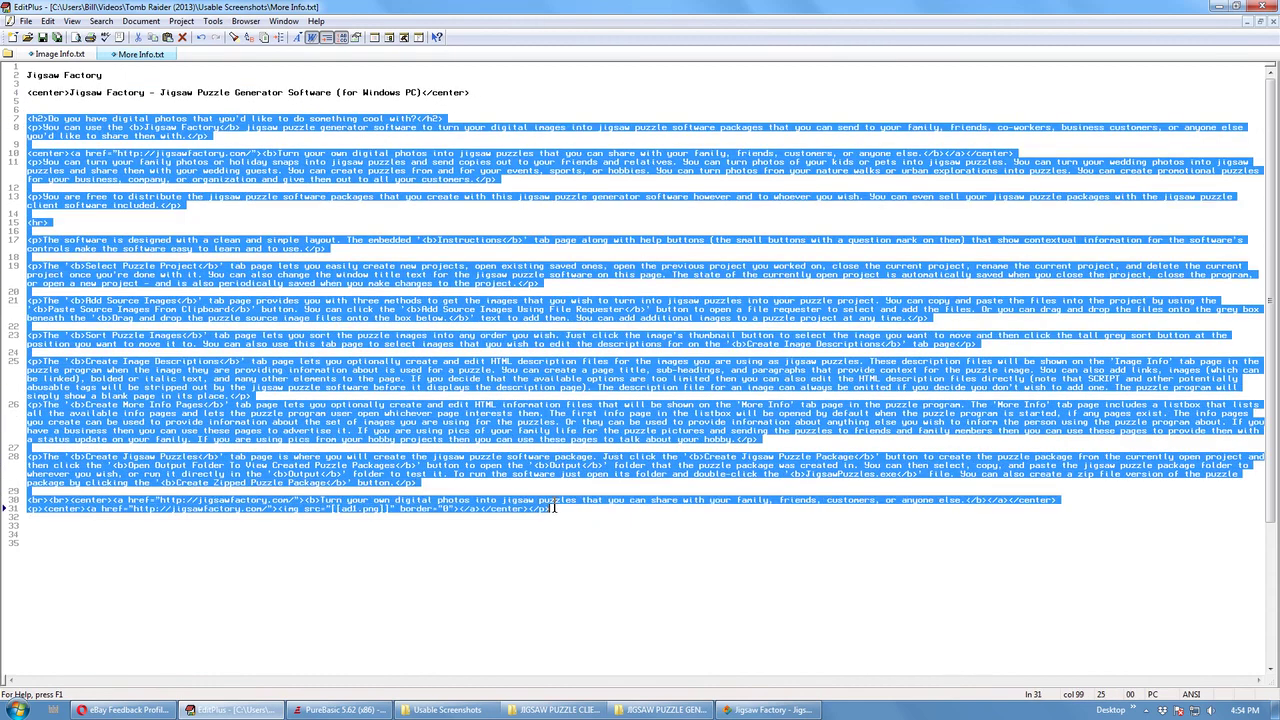
pyautogui.rightClick(456, 310)
pyautogui.click(478, 333)
pyautogui.click(765, 709)
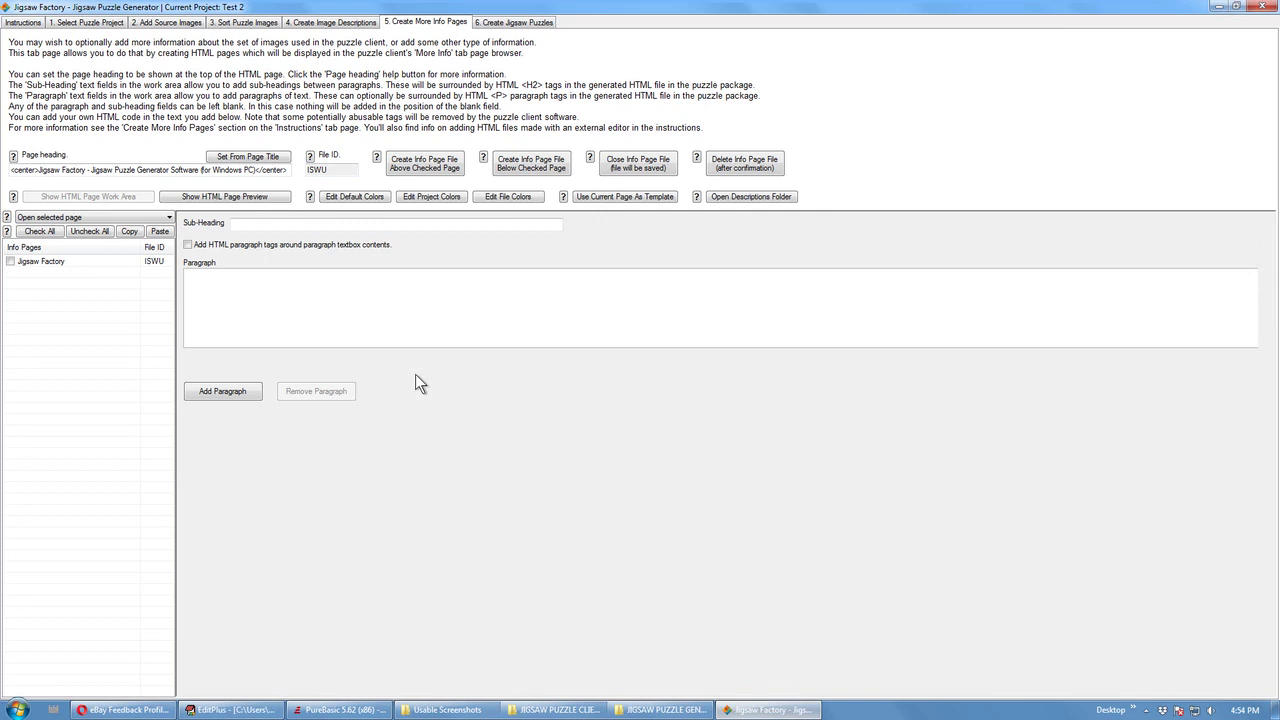
pyautogui.hotkey('ctrl', 'v')
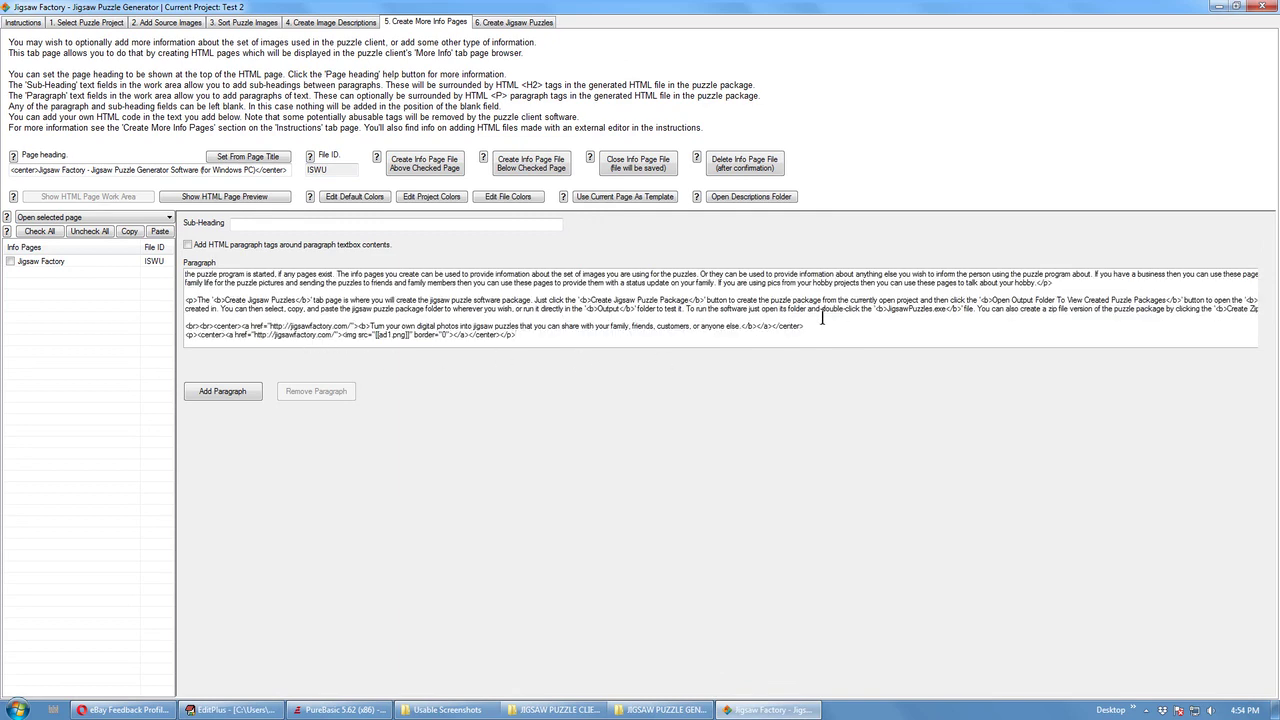
pyautogui.scroll(5, 662, 320)
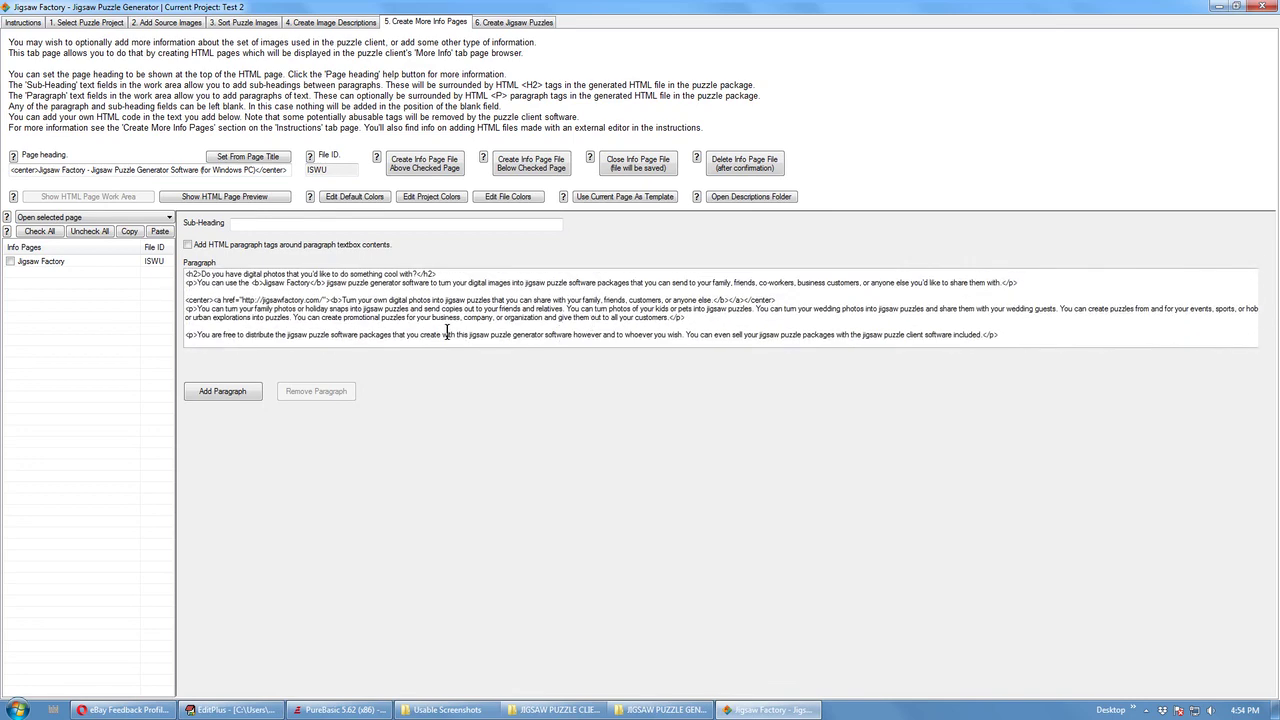
pyautogui.click(220, 391)
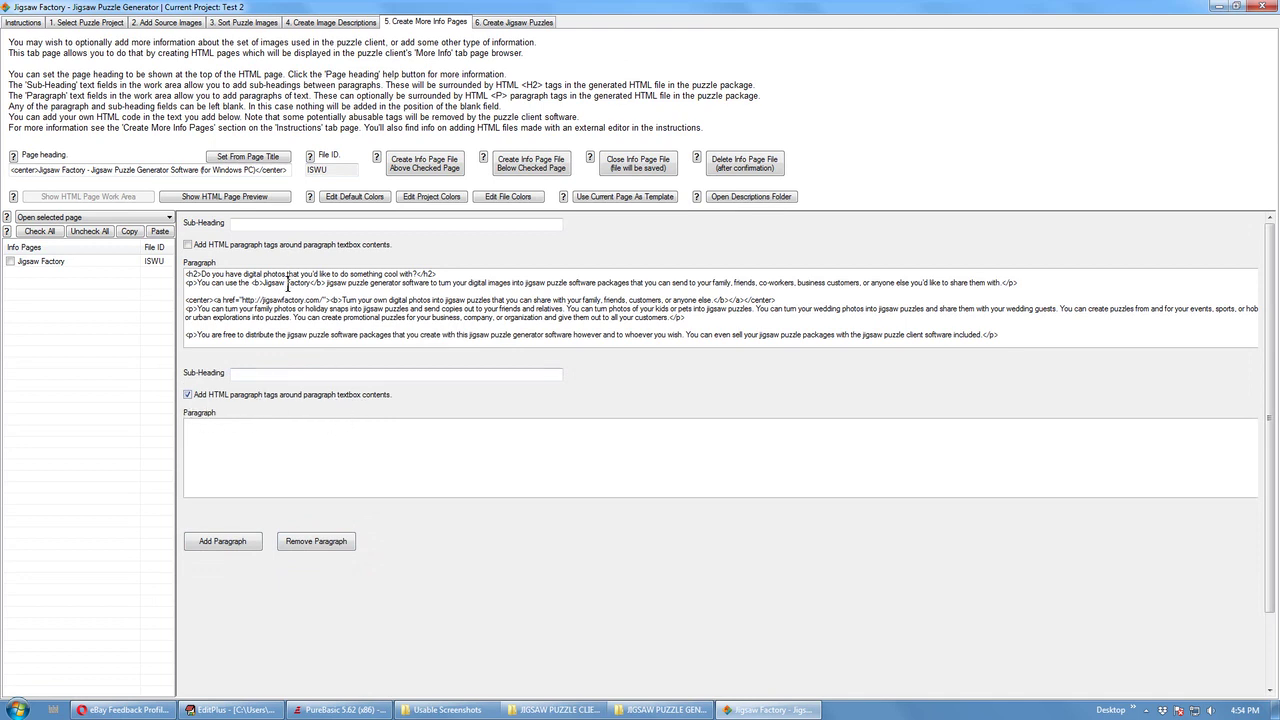
# Move ad1.png from the Usable Screenshots folder into the Test 2 project's descriptions folder and minimize that folder window
pyautogui.click(729, 197)
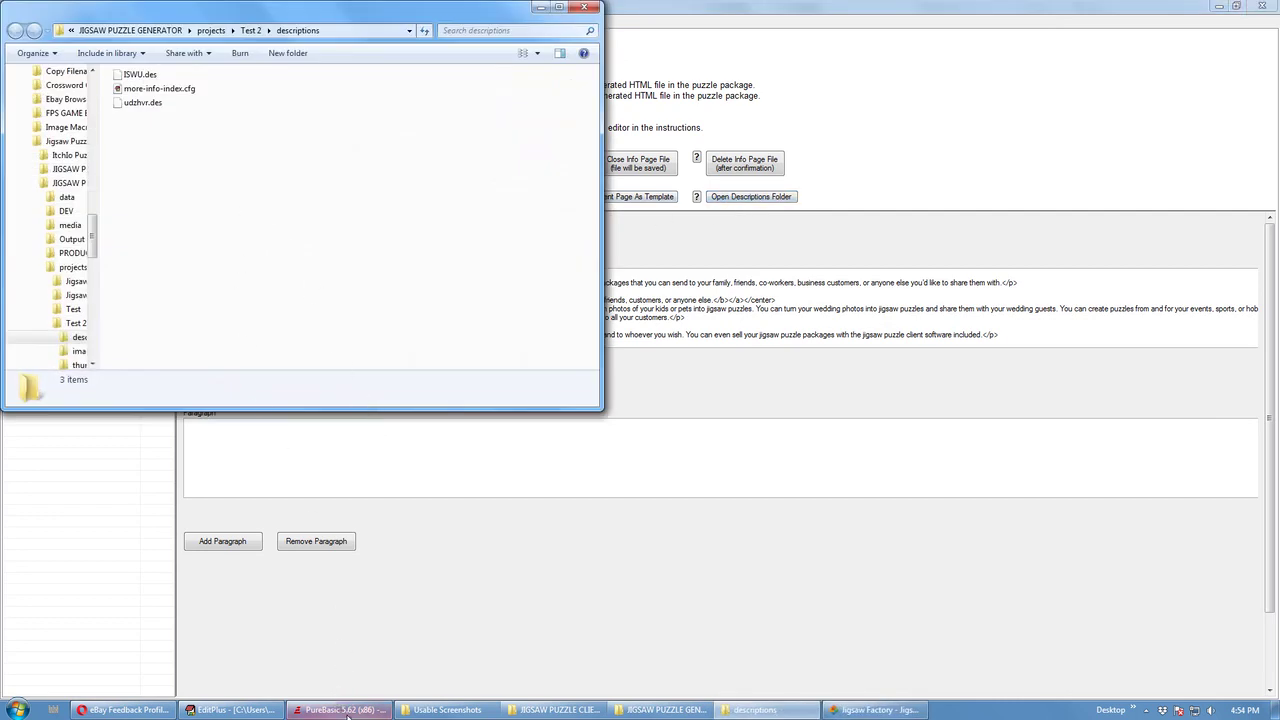
pyautogui.click(440, 709)
pyautogui.moveTo(816, 522); pyautogui.dragTo(365, 270)
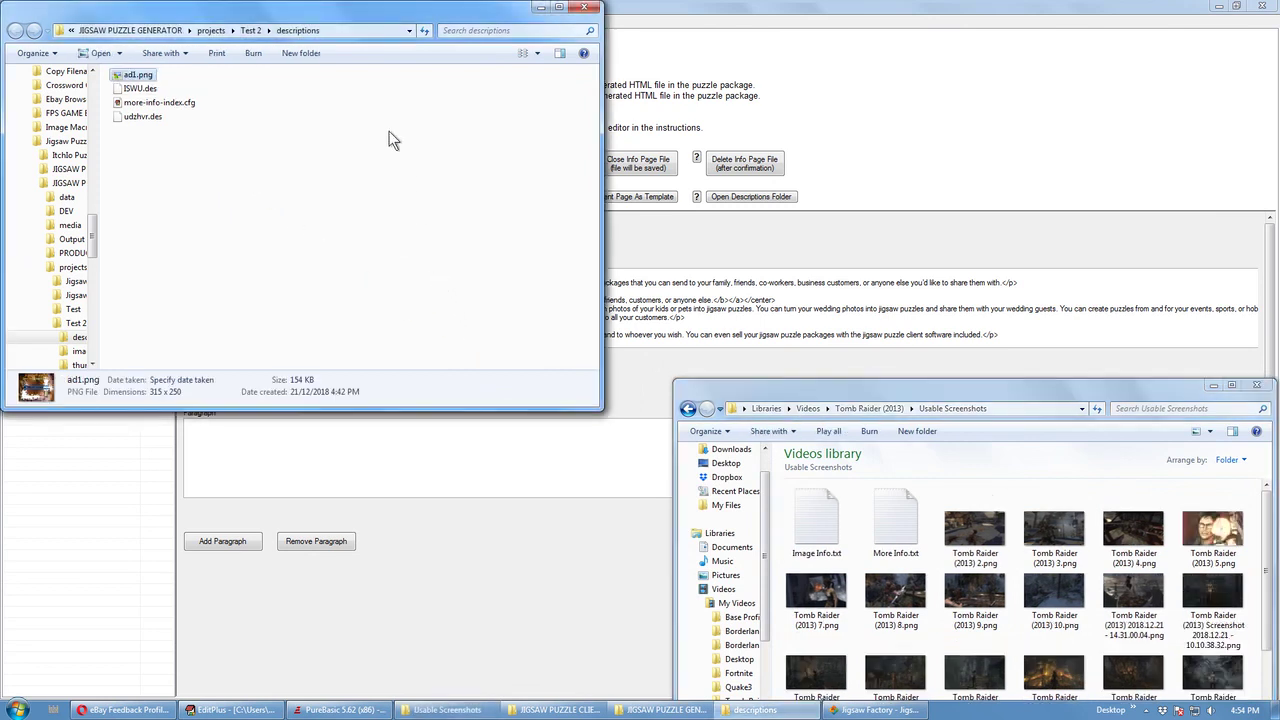
pyautogui.click(538, 8)
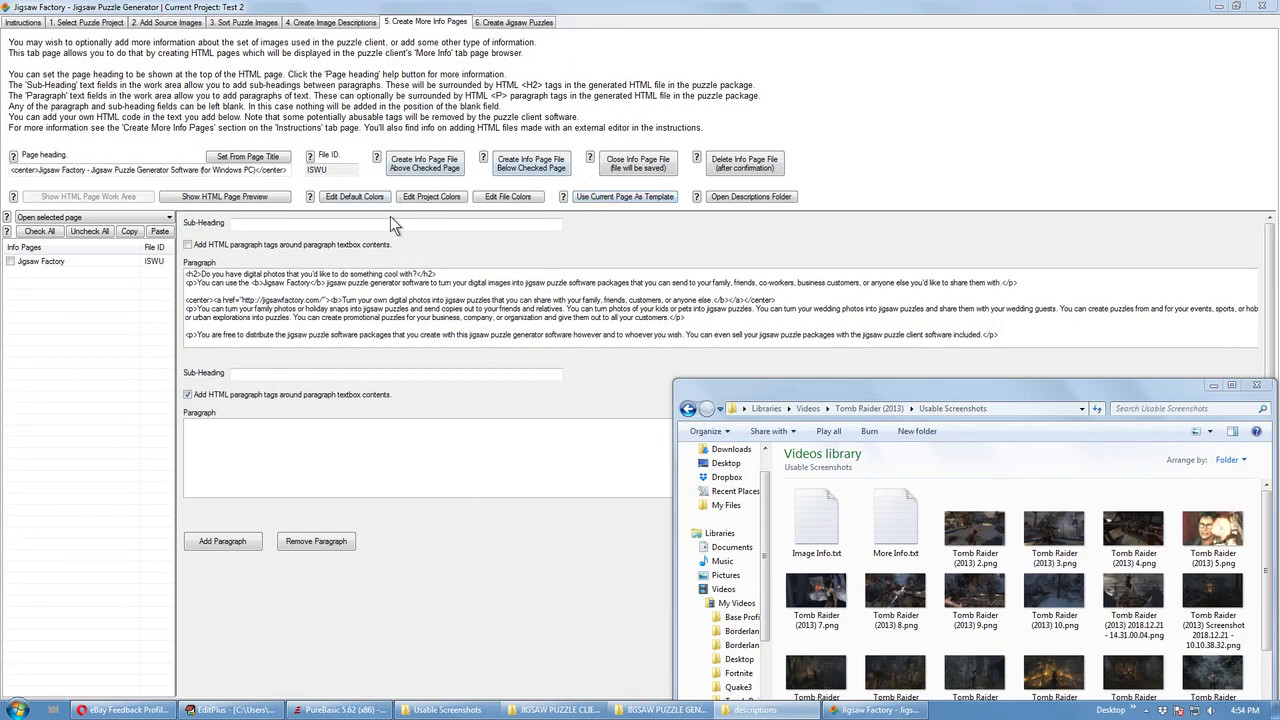
# Preview the Jigsaw Factory info page as HTML and look over the sorted puzzle images
pyautogui.click(224, 197)
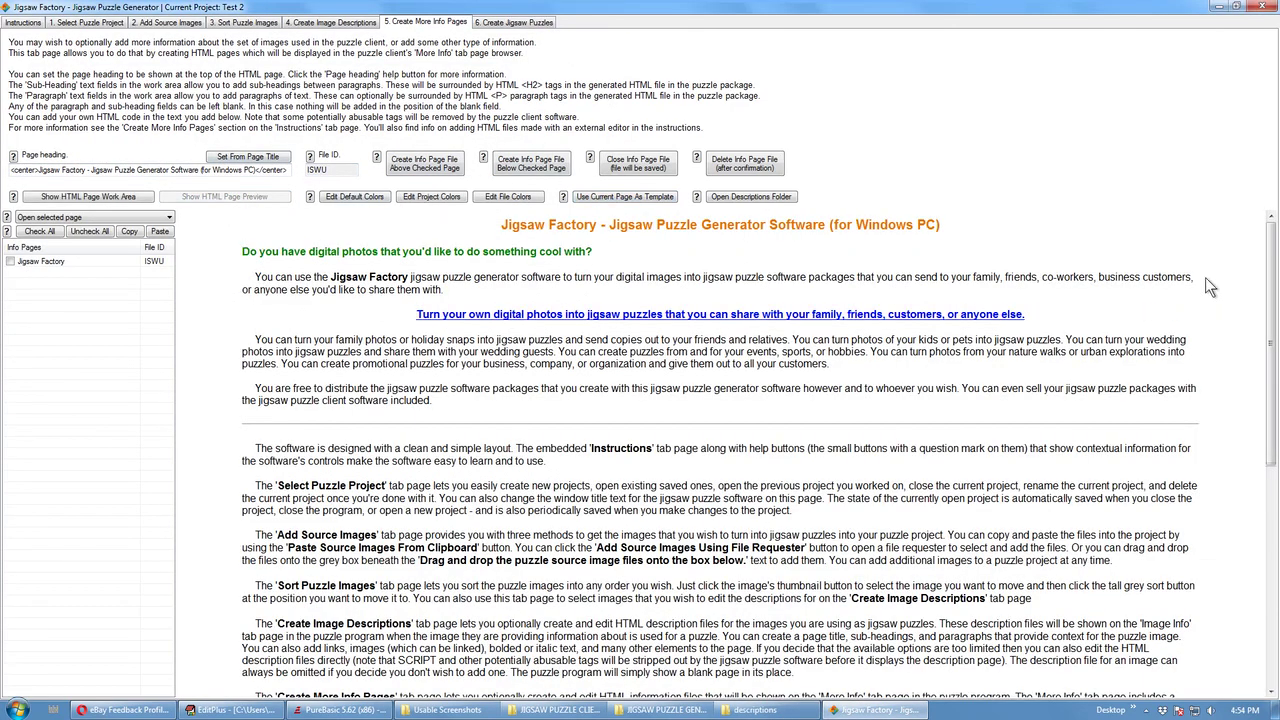
pyautogui.moveTo(1272, 283)
pyautogui.mouseDown()
pyautogui.moveTo(1276, 505)
pyautogui.moveTo(1275, 292)
pyautogui.mouseUp()
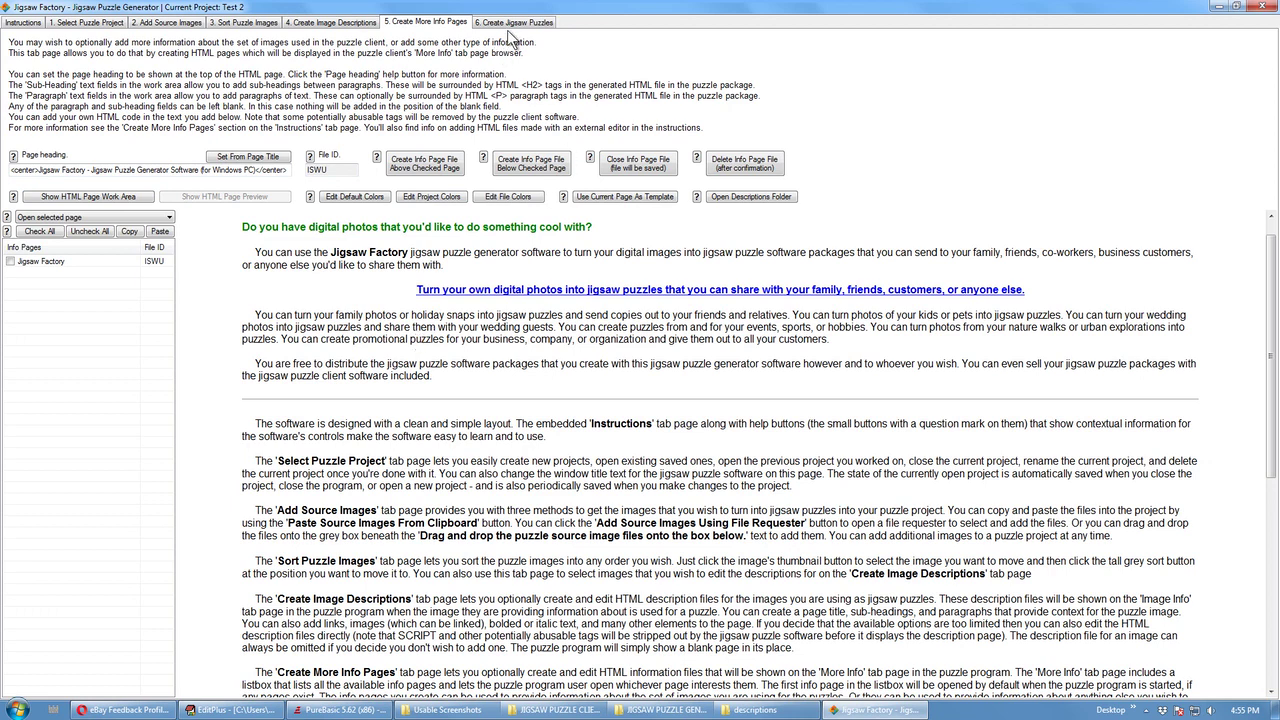
pyautogui.click(232, 23)
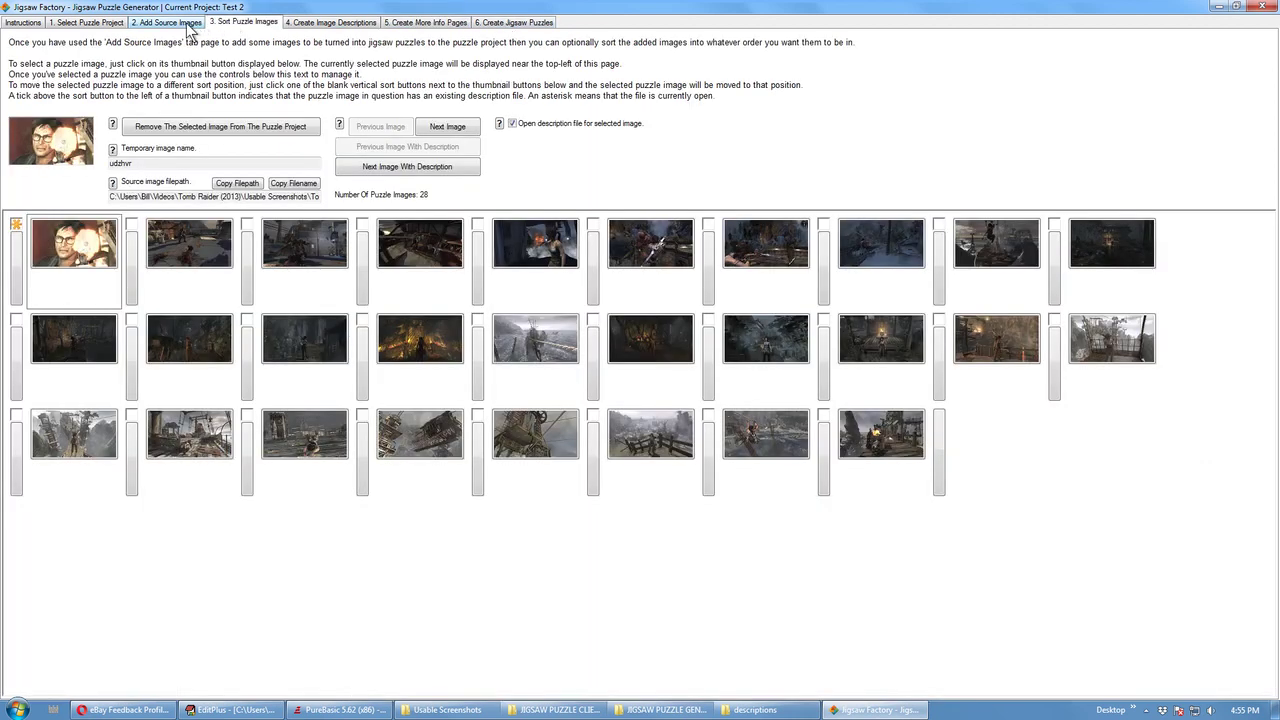
# Create the jigsaw puzzle package for the Test 2 project and close the creation log
pyautogui.click(512, 23)
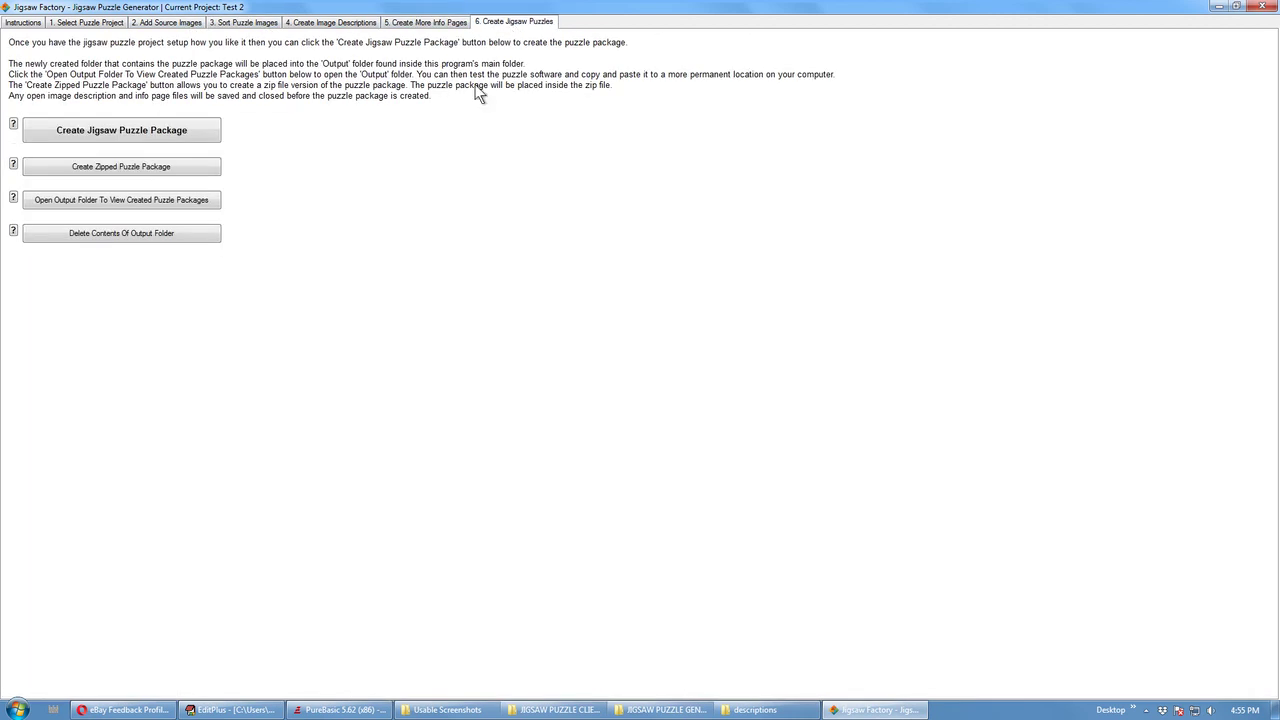
pyautogui.click(126, 136)
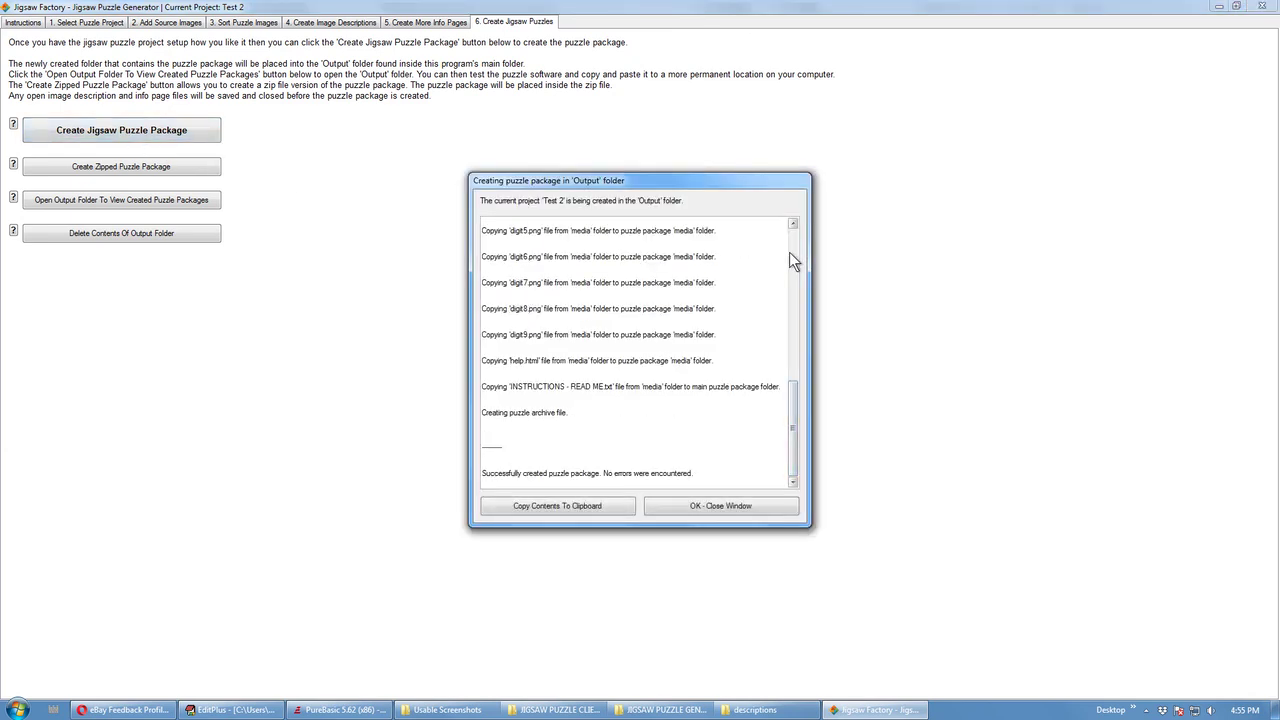
pyautogui.click(726, 509)
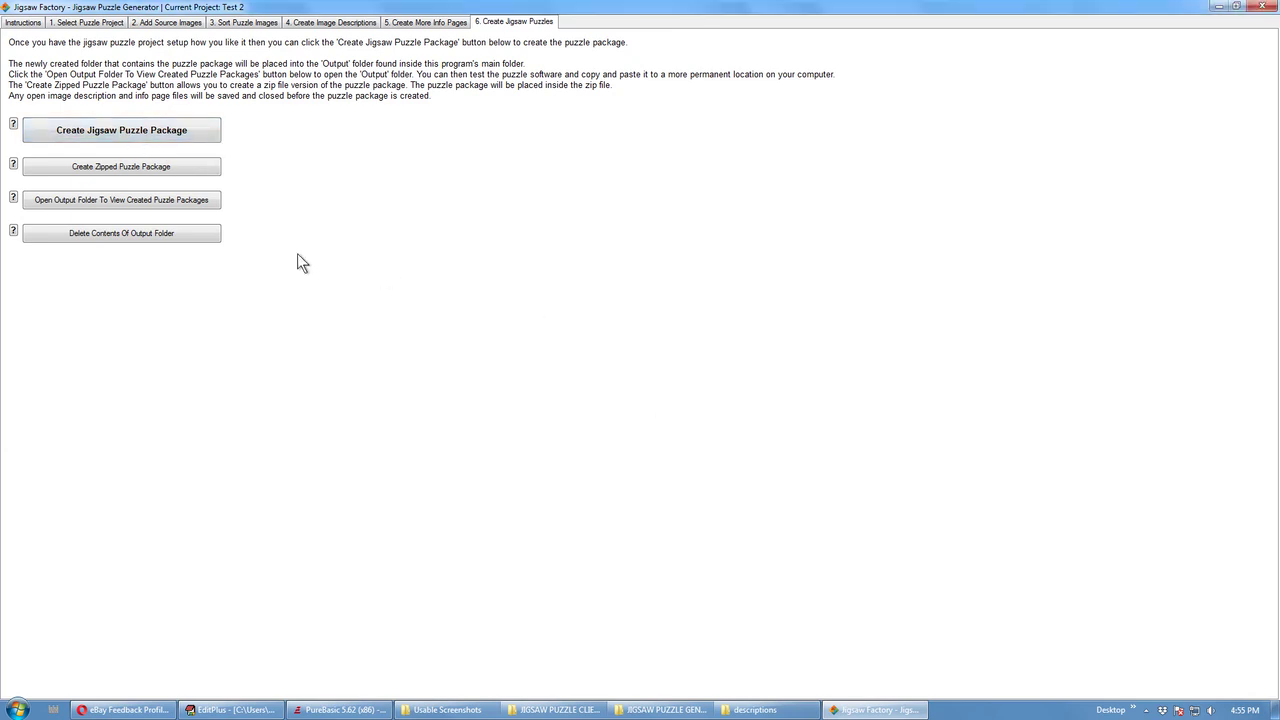
# Open the Output folder's Test 2 package and launch JigsawPuzzles.exe
pyautogui.click(89, 204)
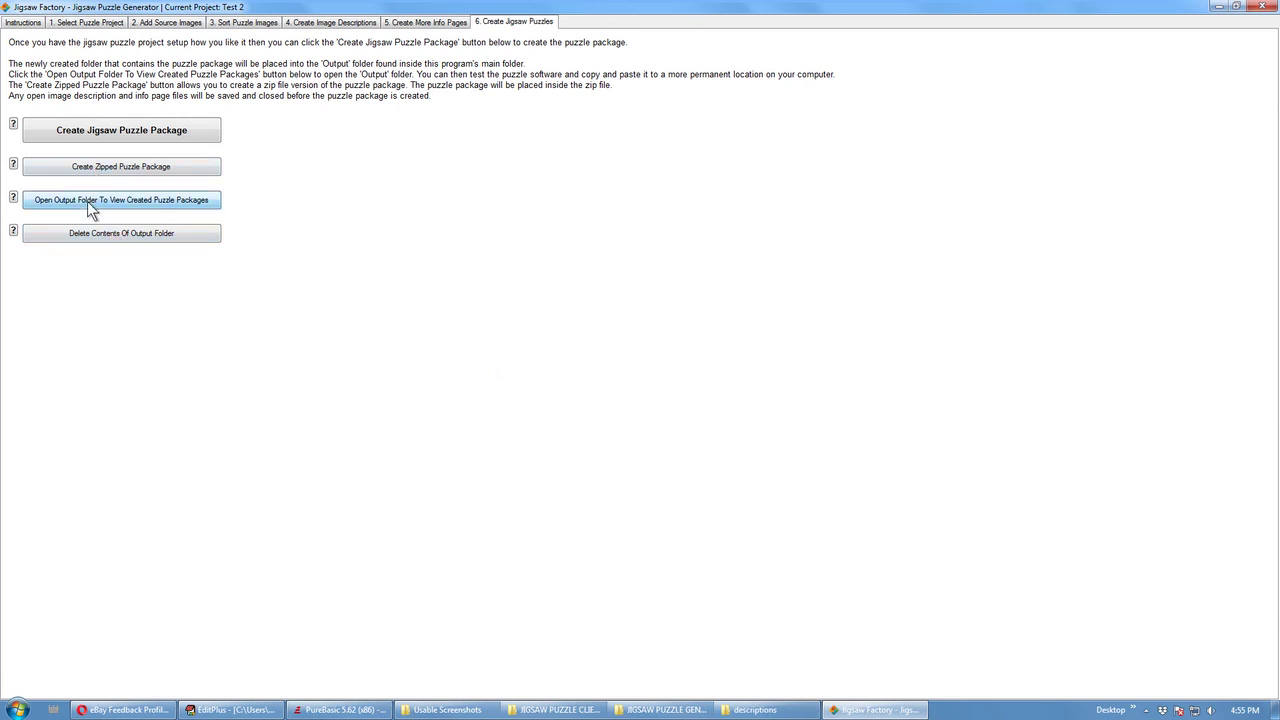
pyautogui.doubleClick(150, 91)
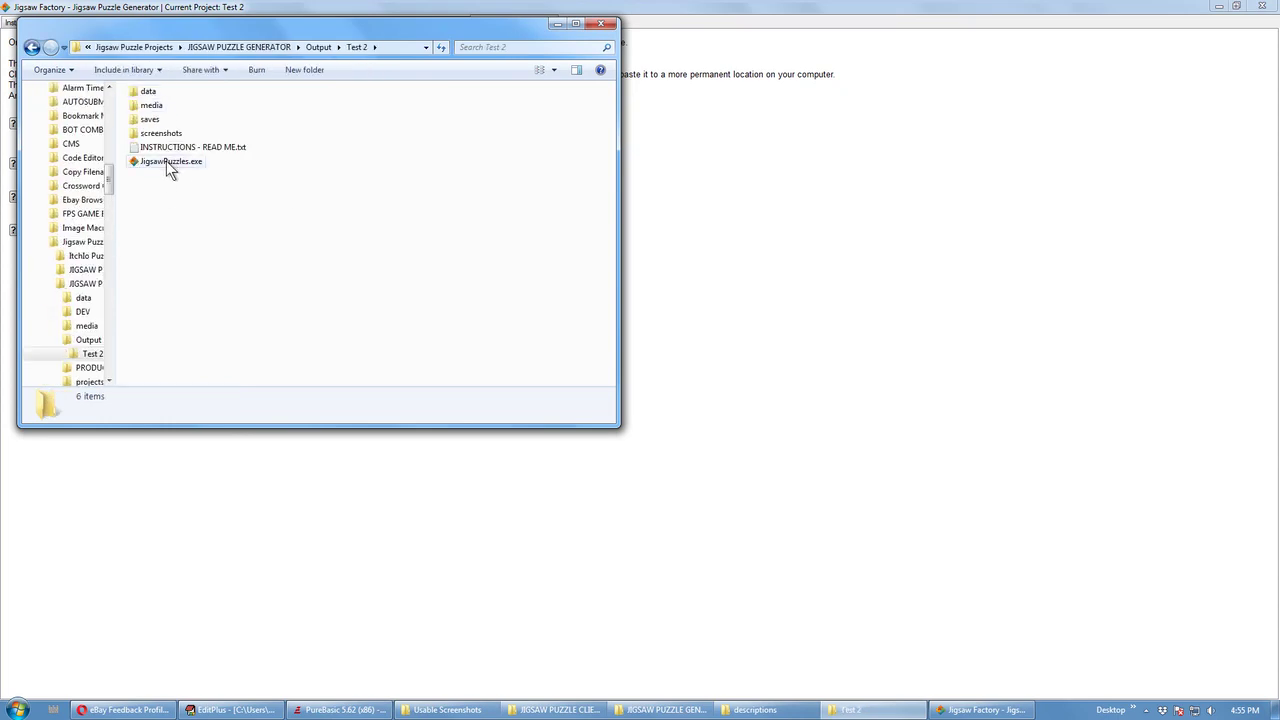
pyautogui.doubleClick(168, 162)
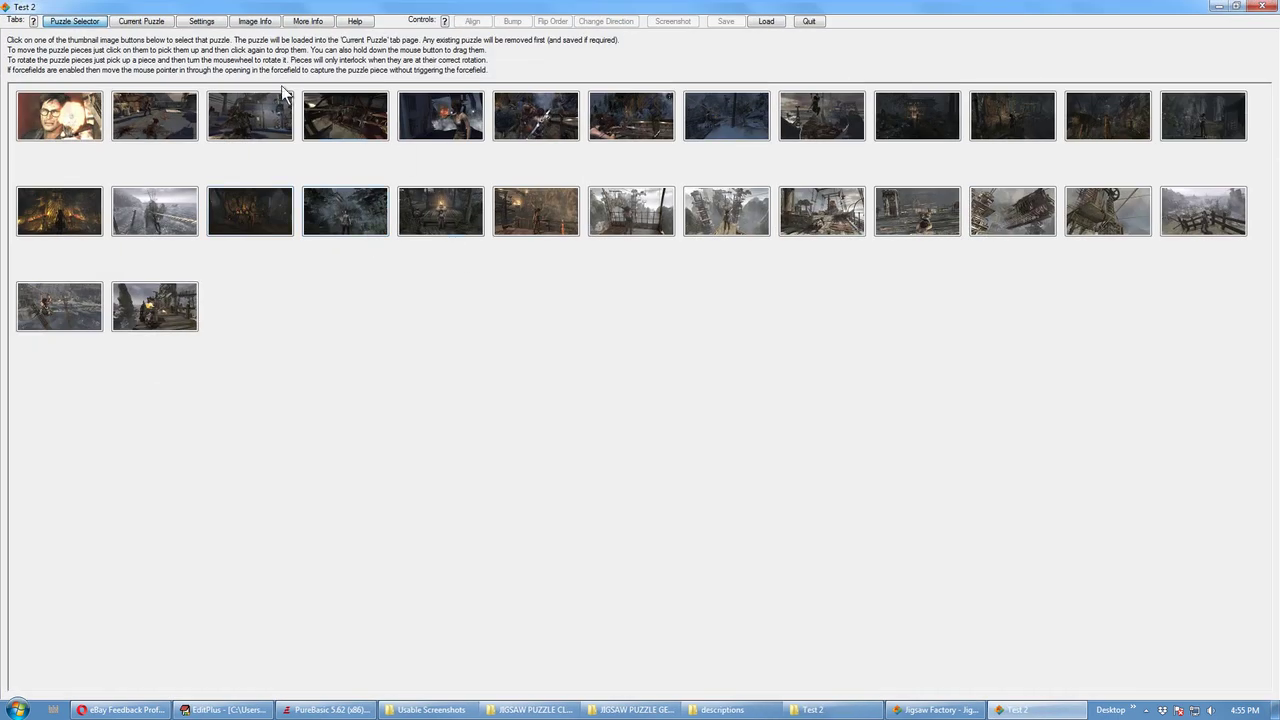
# Load the first image's puzzle in the puzzle client and move five of its pieces to other places on the board
pyautogui.click(95, 108)
pyautogui.moveTo(265, 175); pyautogui.dragTo(555, 270)
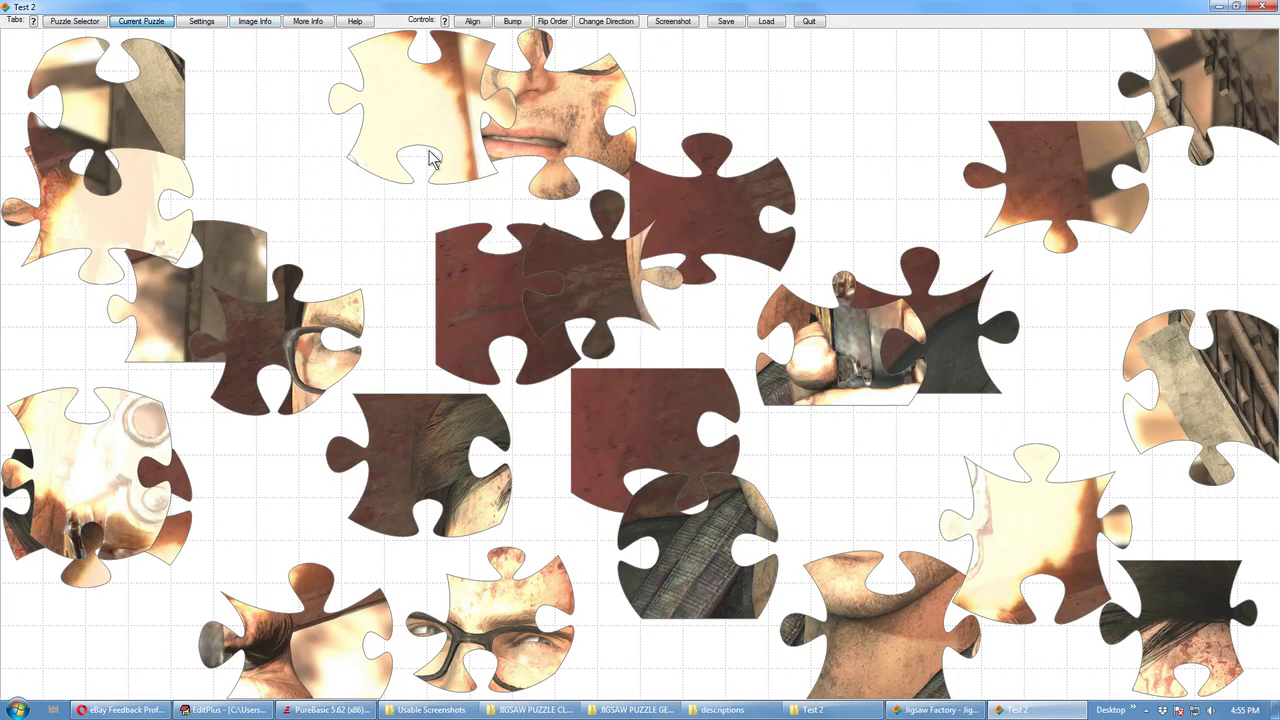
pyautogui.moveTo(398, 82); pyautogui.dragTo(313, 211)
pyautogui.moveTo(485, 300); pyautogui.dragTo(135, 332)
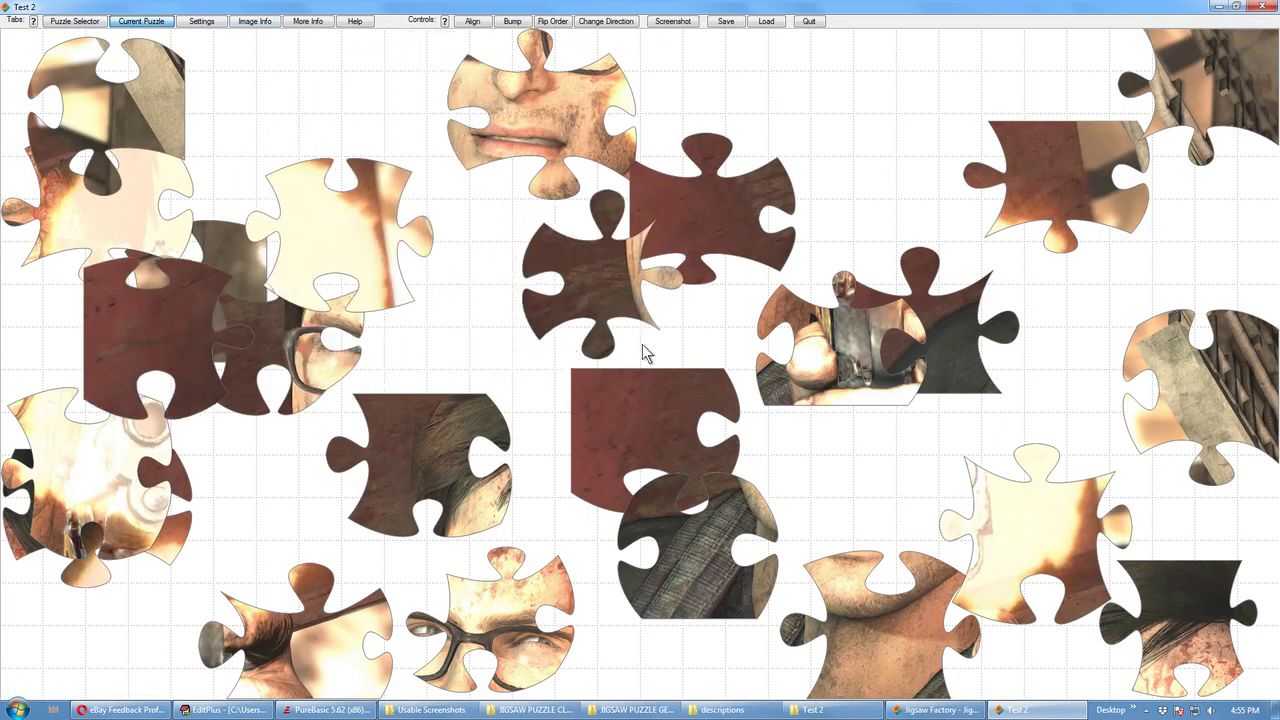
pyautogui.moveTo(640, 420); pyautogui.dragTo(188, 170)
pyautogui.moveTo(736, 220); pyautogui.dragTo(215, 195)
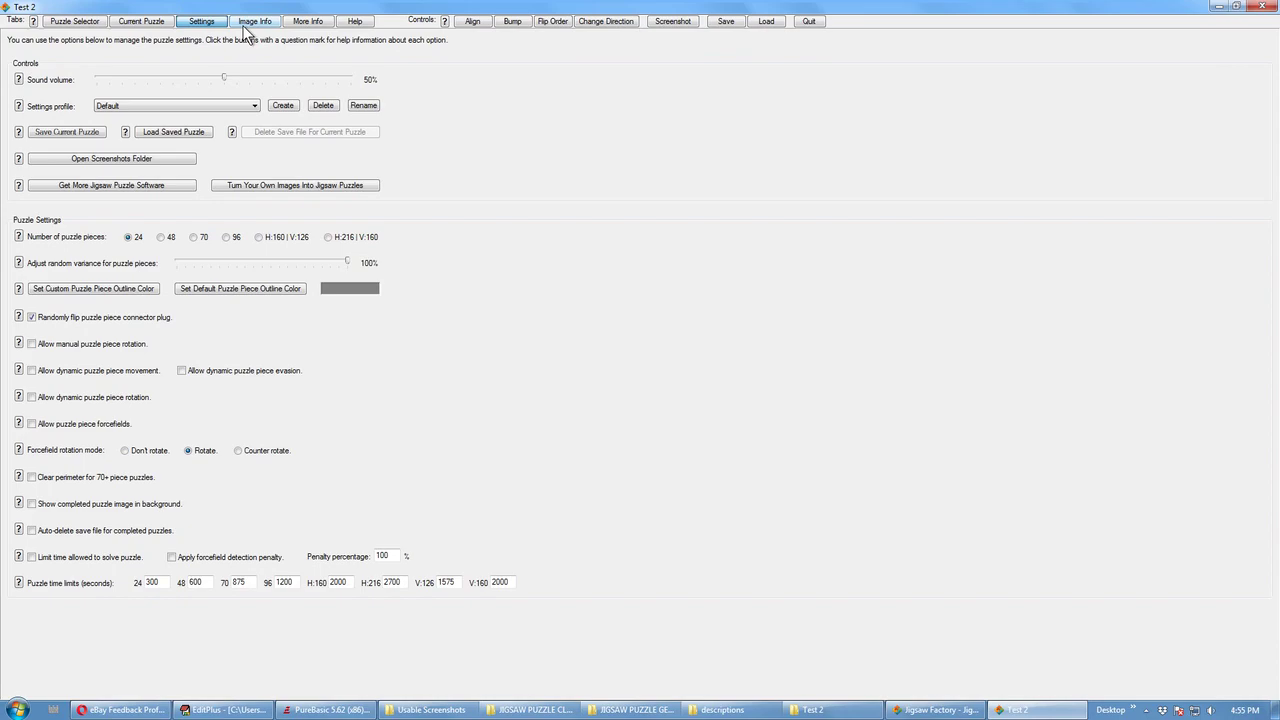
# Review the Image Info page and the full Jigsaw Factory page under More Info, and quit the puzzle client
pyautogui.click(246, 24)
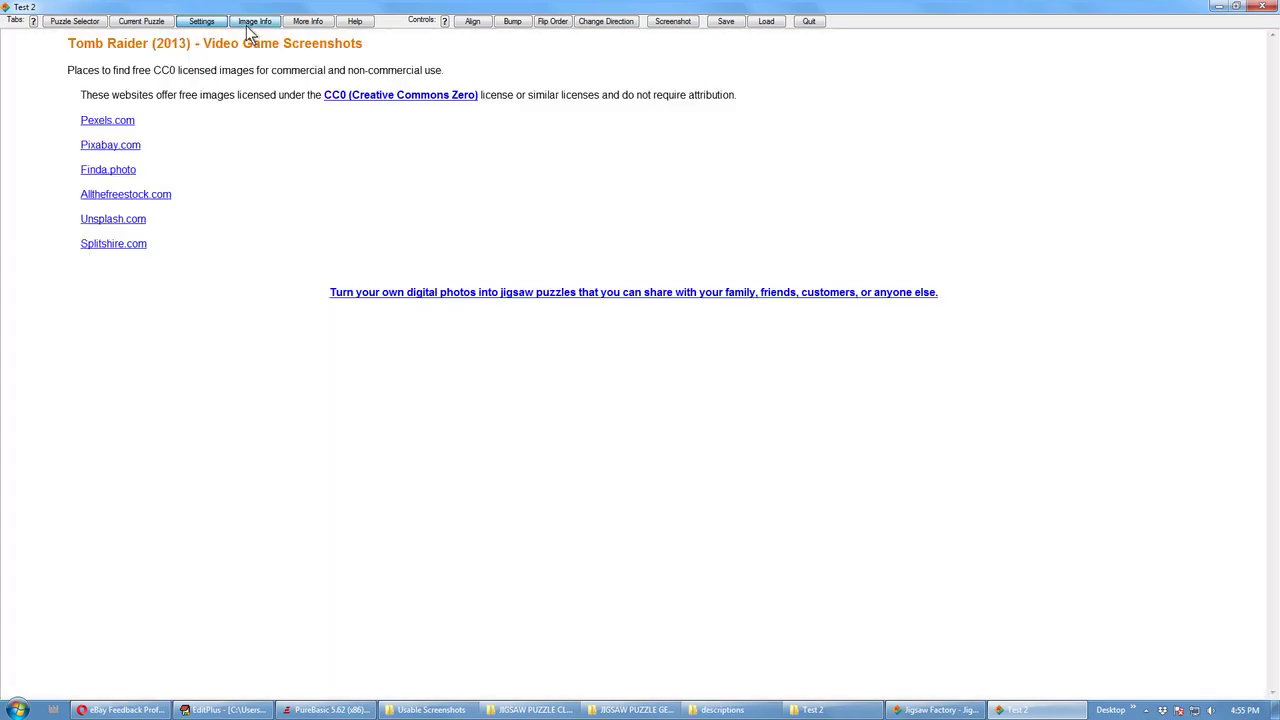
pyautogui.click(311, 24)
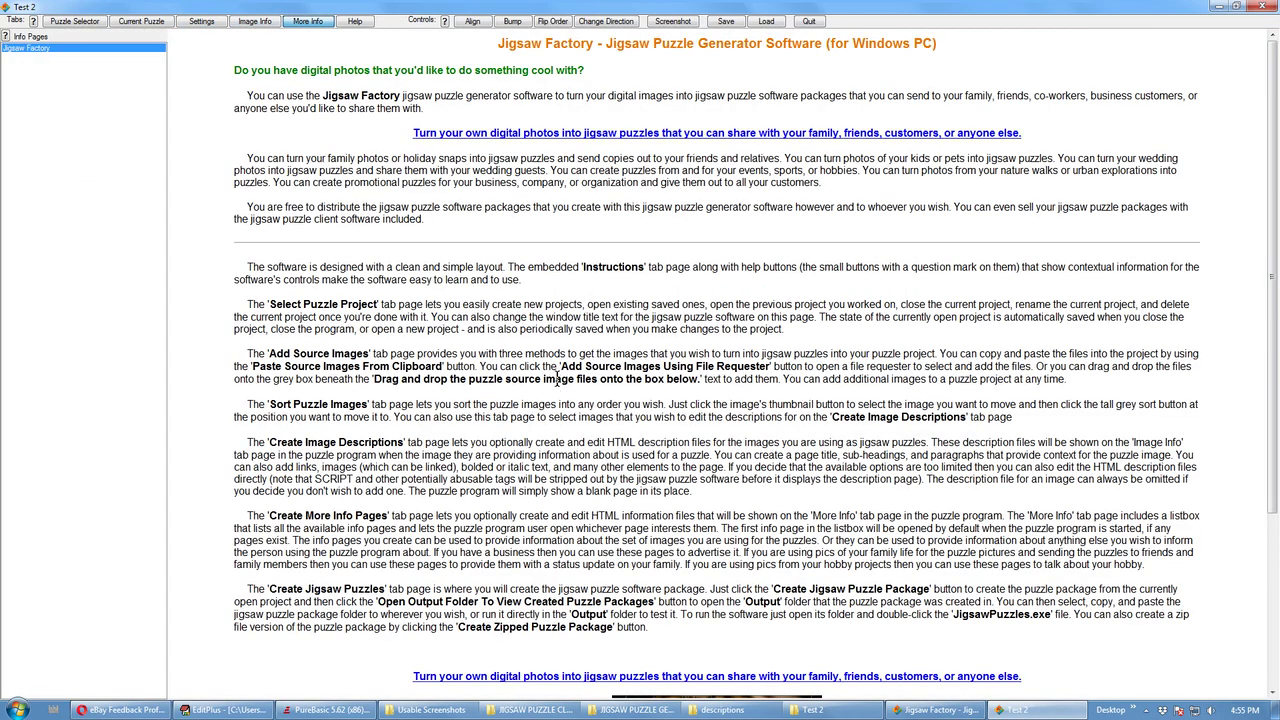
pyautogui.scroll(-5, 656, 408)
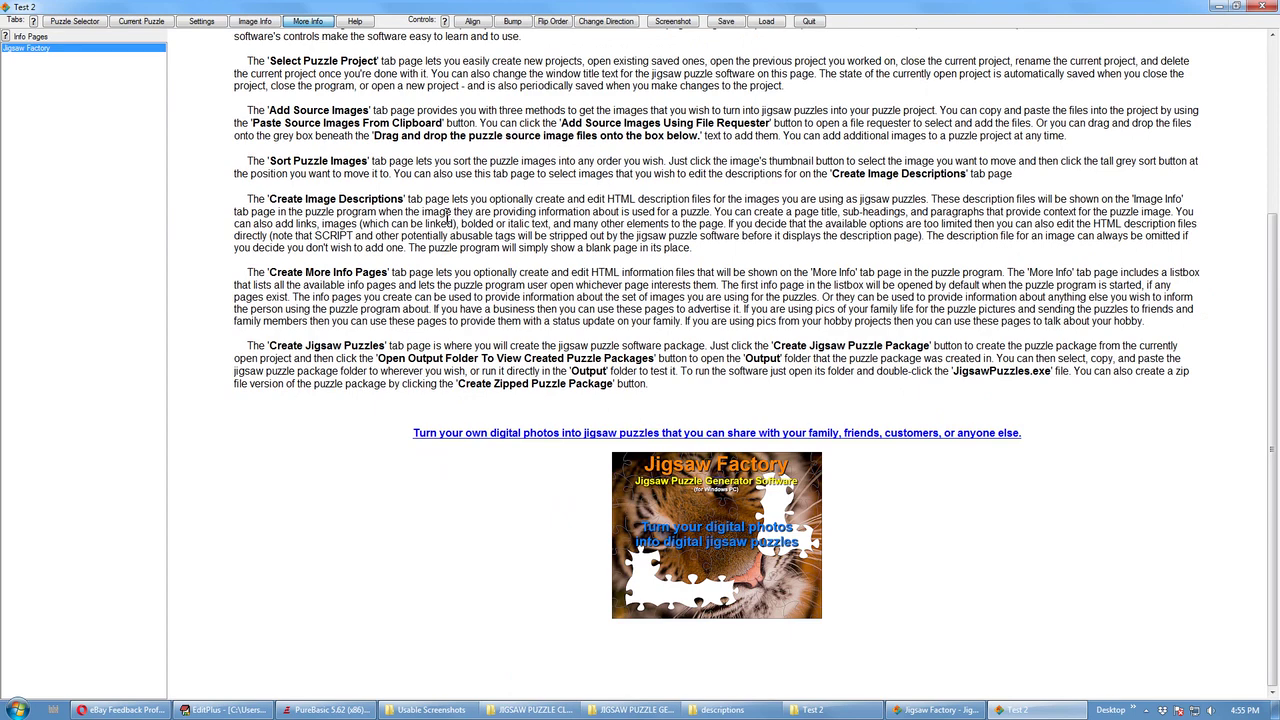
pyautogui.click(812, 23)
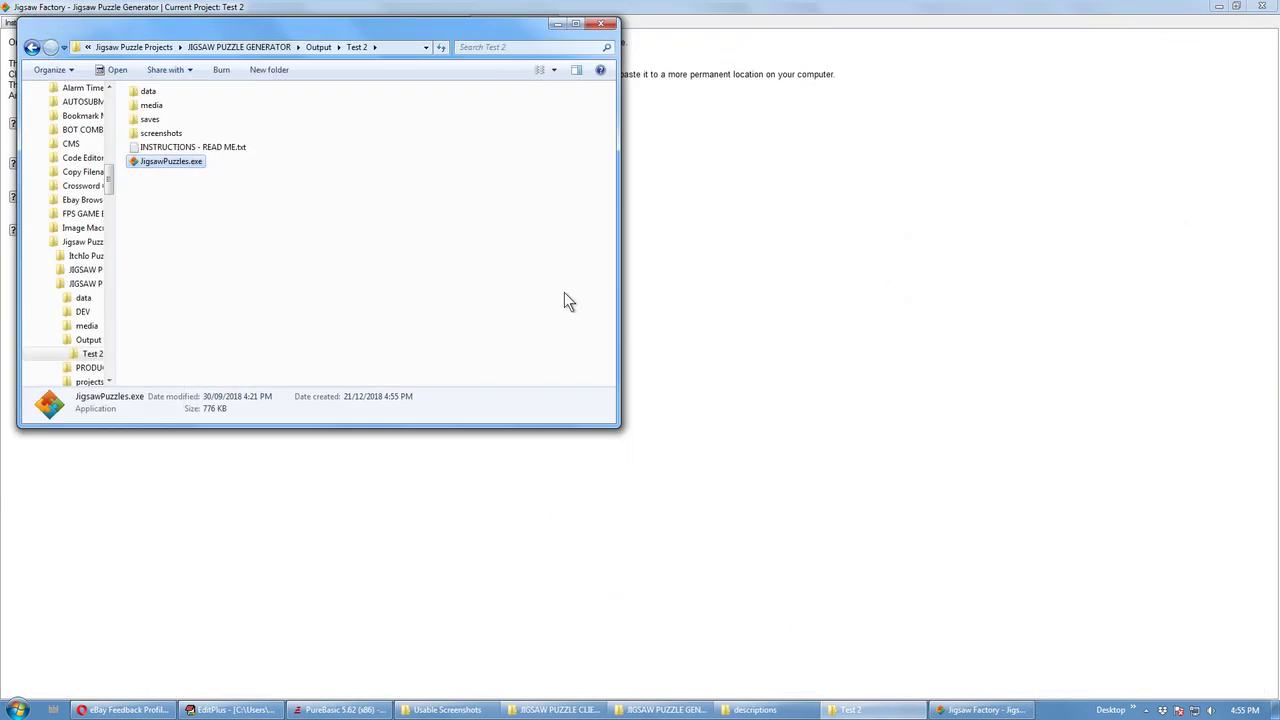